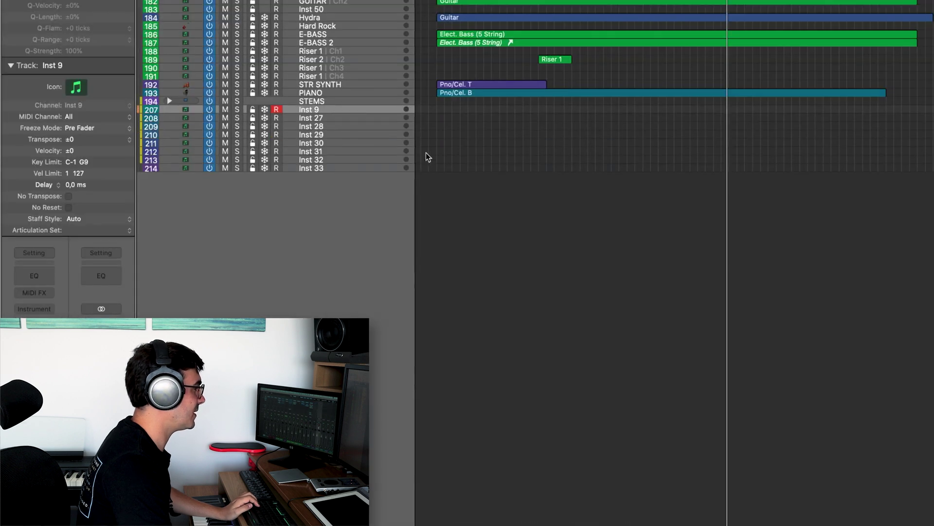
- Make the track rows taller to view the empty Inst 9–33 tracks below STEMS
key(super+Down)
- Group the eight new instrument tracks into a summing stack named STRINGS
shift+click(363, 231)
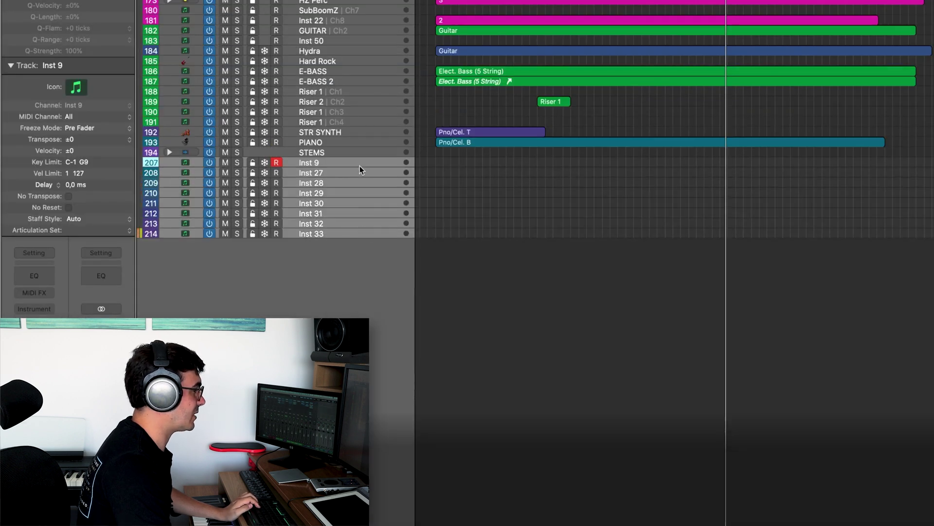
right_click(358, 162)
click(390, 279)
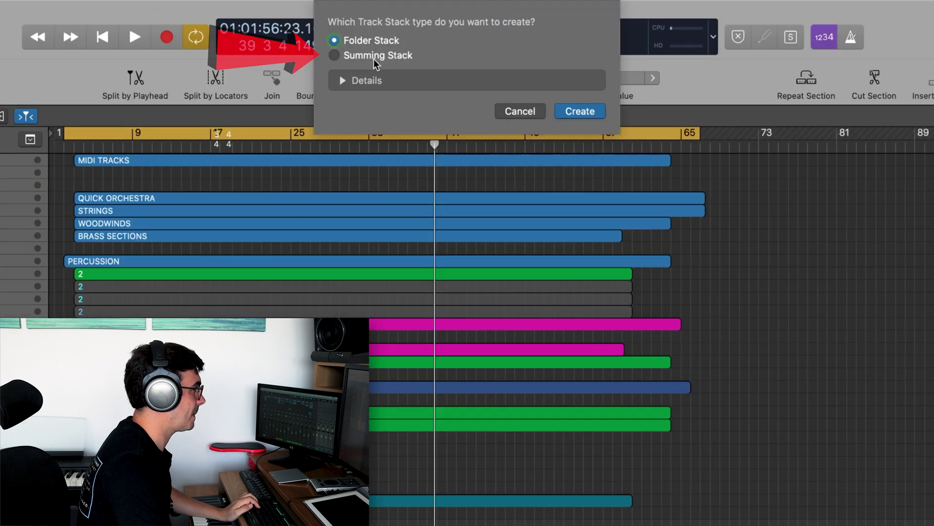
click(411, 26)
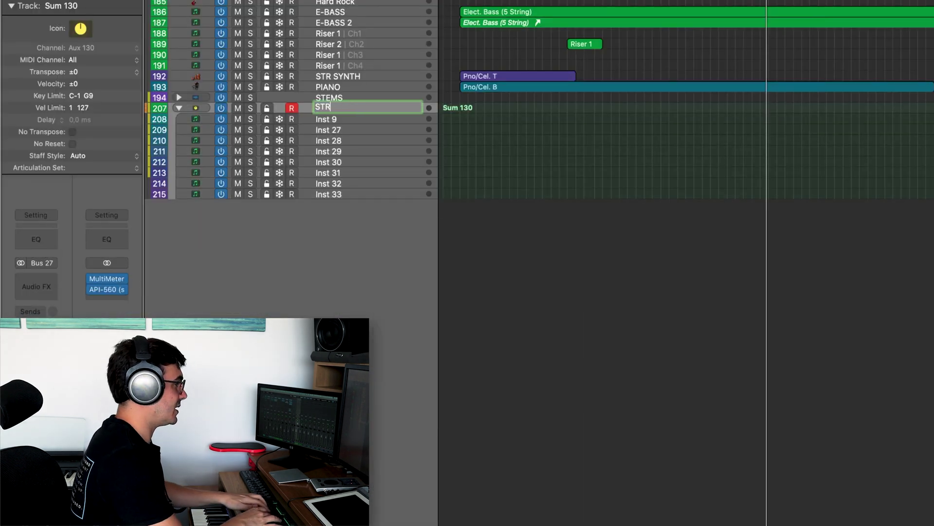
text(INGS)
click(348, 119)
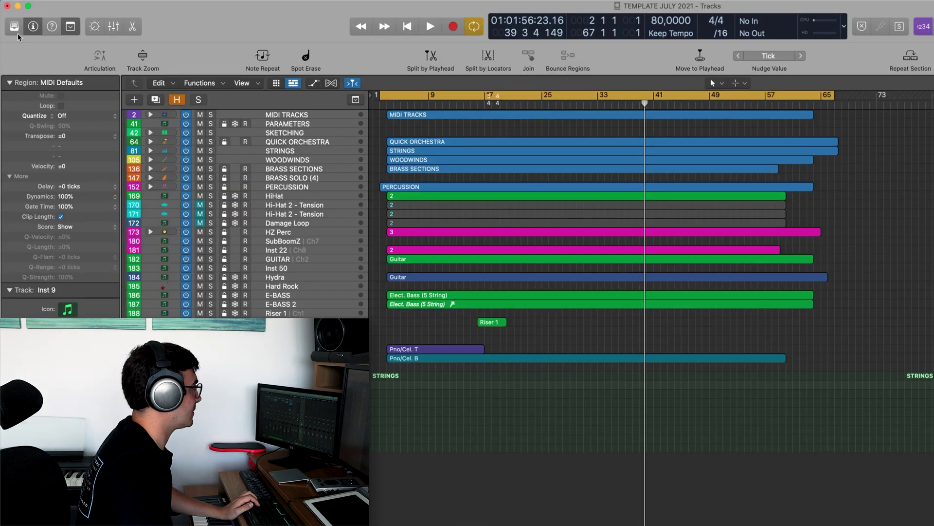
- Load Violins 1, Violins 2, Violas, Cellos and Basses patches from Orchestral Strings onto the stack's tracks
click(14, 27)
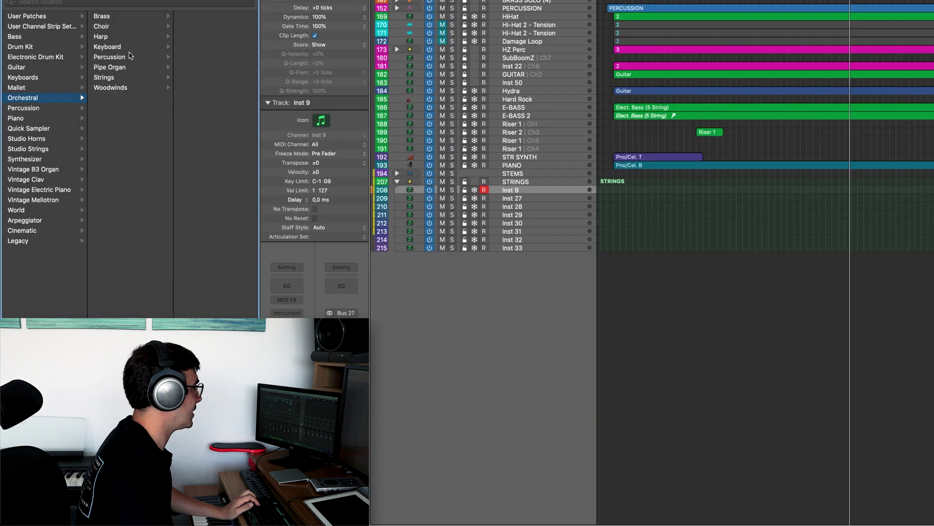
click(113, 263)
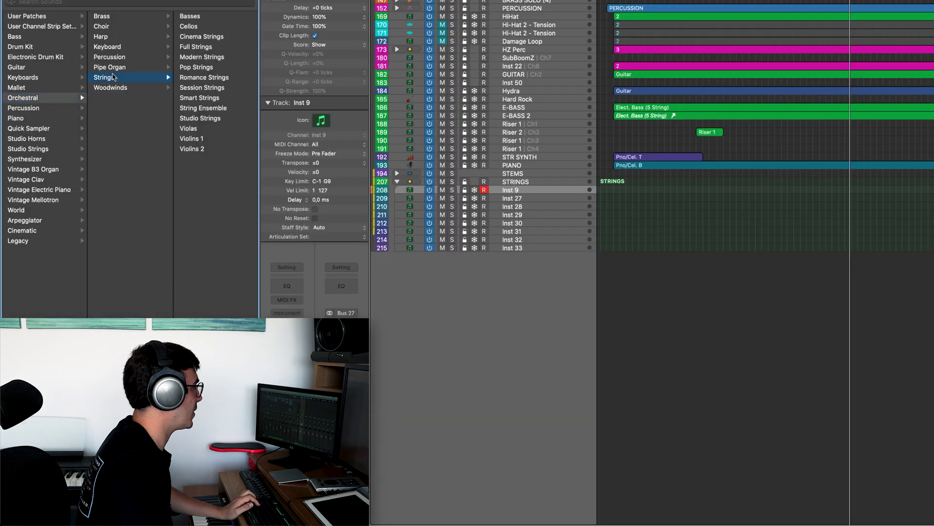
click(522, 201)
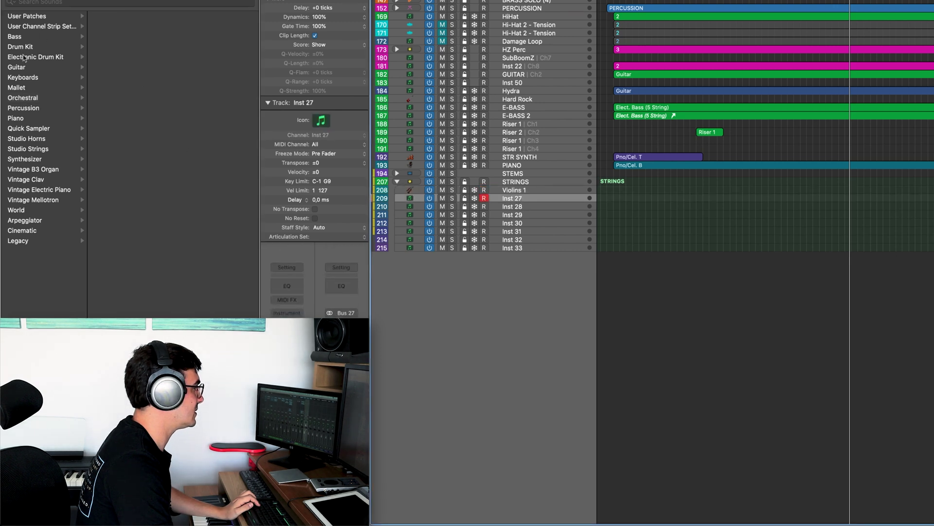
click(122, 43)
click(118, 78)
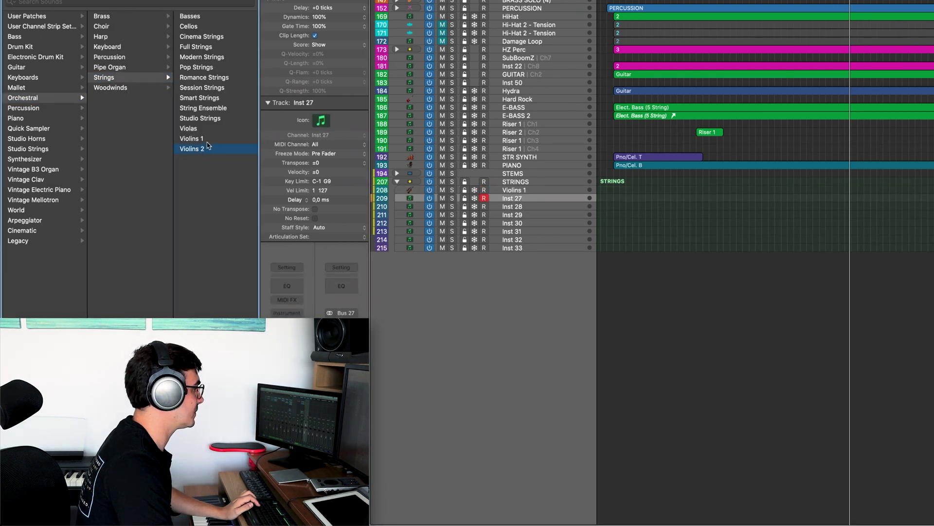
key(Down)
click(202, 129)
key(Down)
click(198, 28)
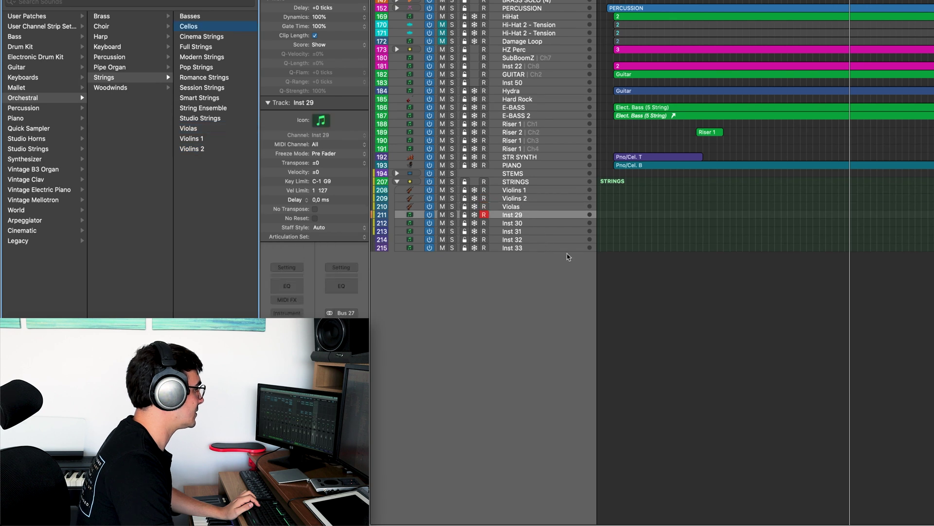
key(Down)
key(Up)
click(543, 231)
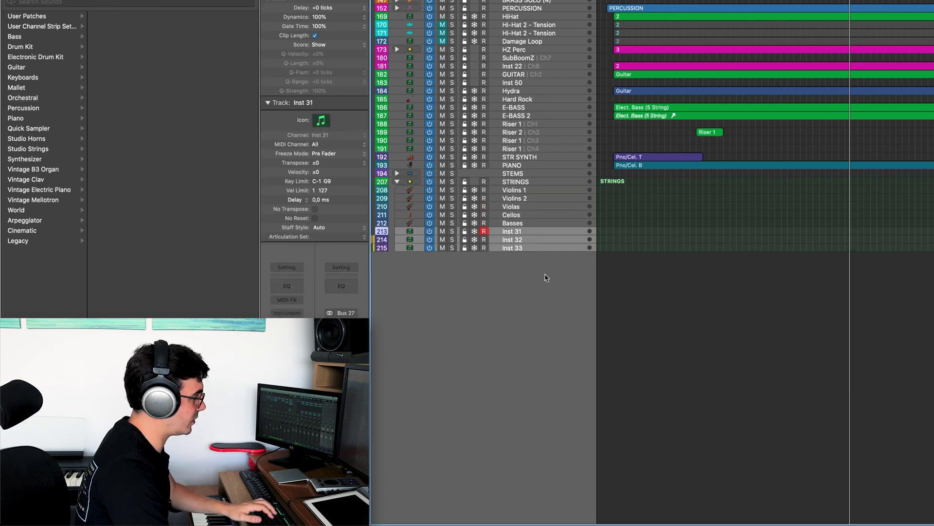
key(Up)
key(Down)
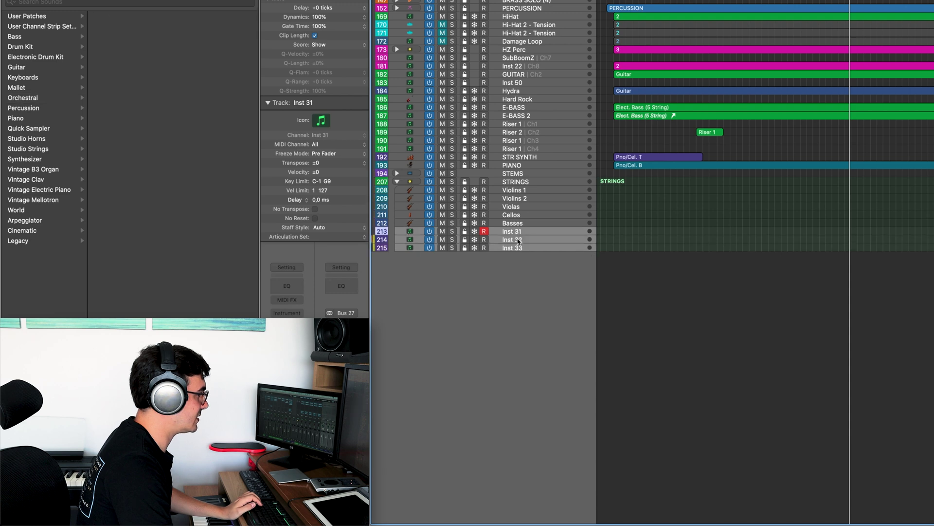
key(Up)
key(Up)
key(Up)
key(Up)
key(Up)
key(Up)
- Select the STRINGS stack header along with its Violins 1 through Basses tracks
click(517, 190)
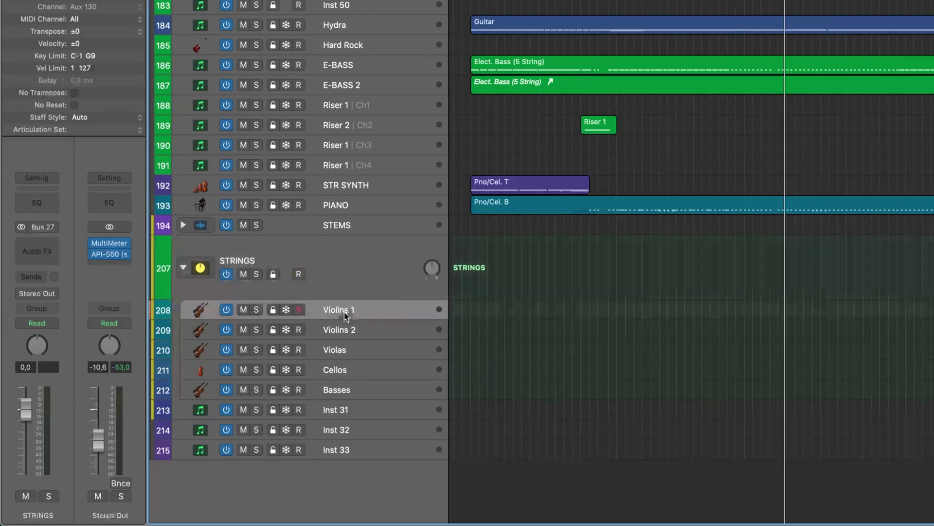
shift+click(350, 389)
click(306, 275)
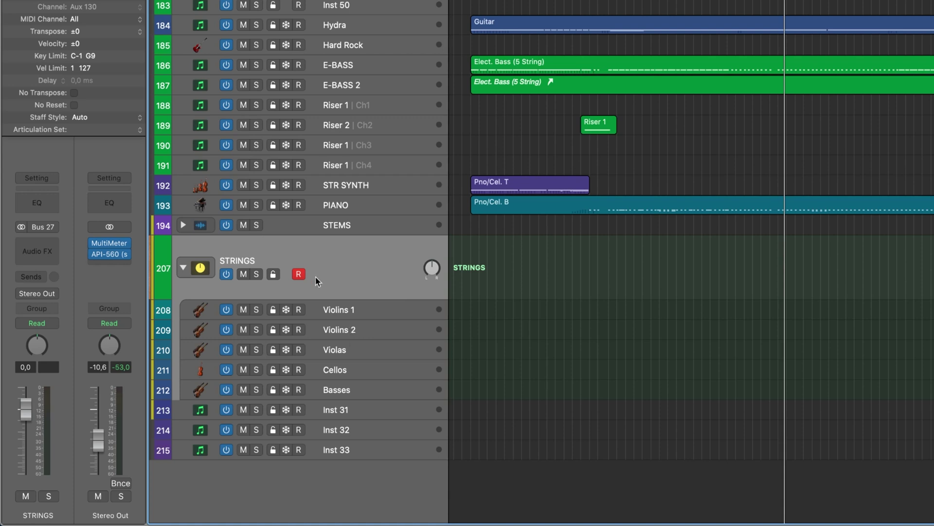
click(343, 311)
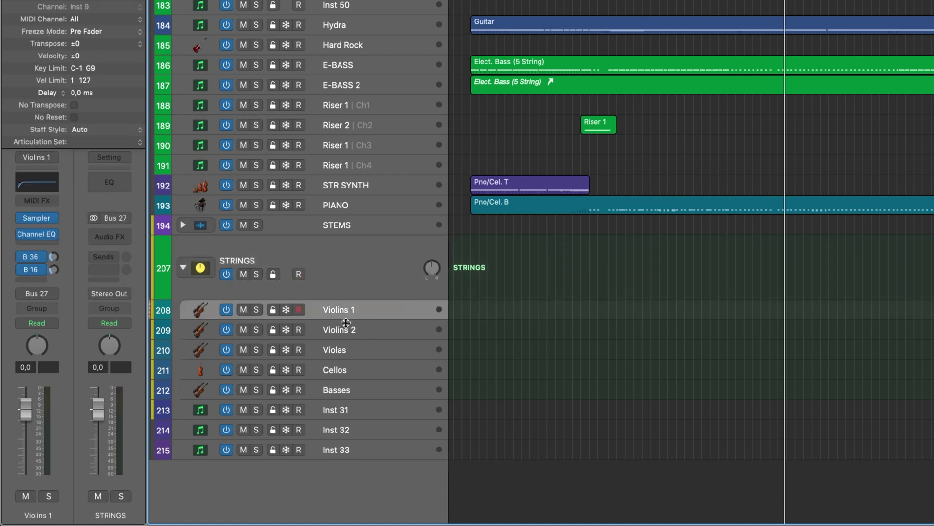
shift+click(348, 391)
click(329, 269)
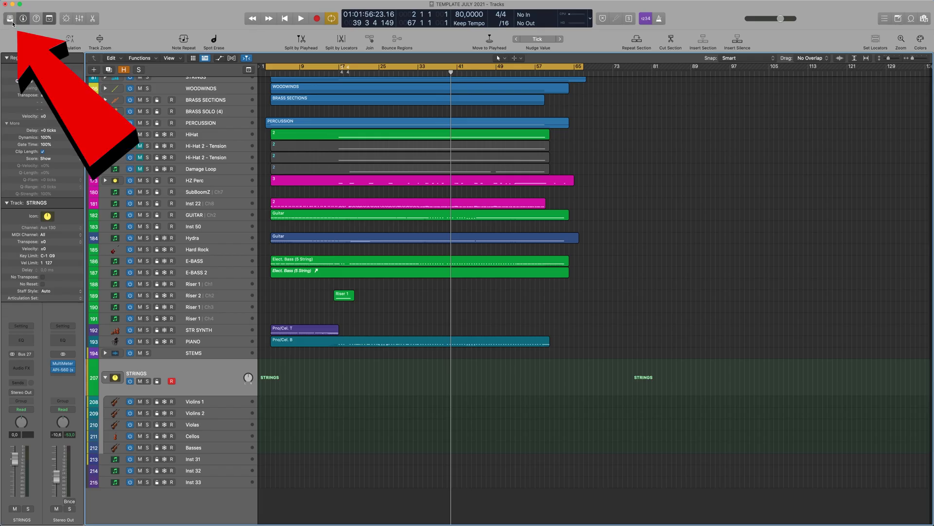
- Save the STRINGS stack from the Library as the user patch MYSTRINGS and show User Patches
click(13, 19)
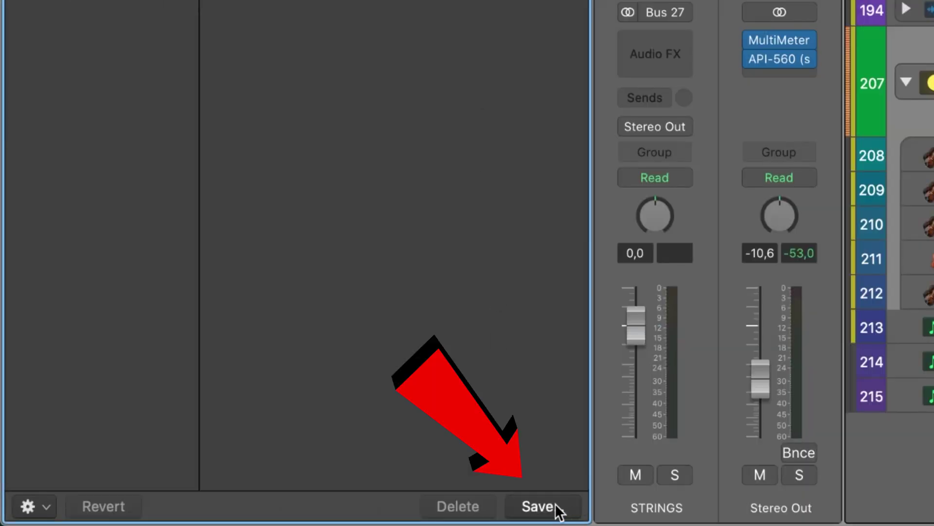
click(557, 511)
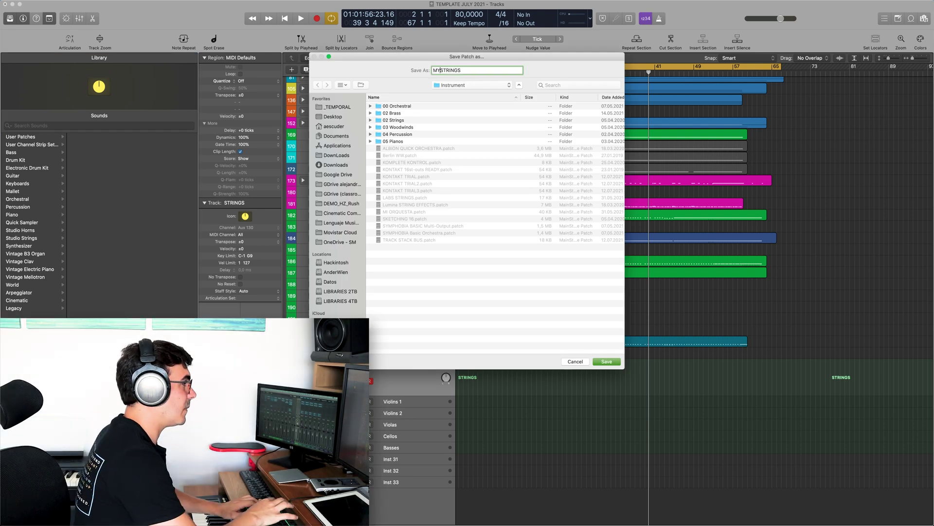
click(606, 362)
click(20, 137)
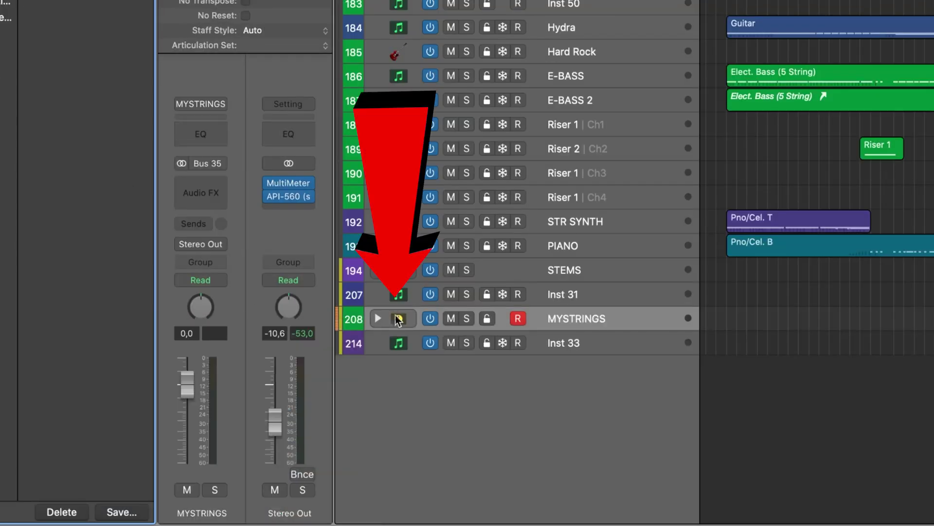
- Expand the MYSTRINGS stack and select the Violins 1 through Basses tracks
click(303, 426)
scroll(632, 316, down, 1)
click(590, 315)
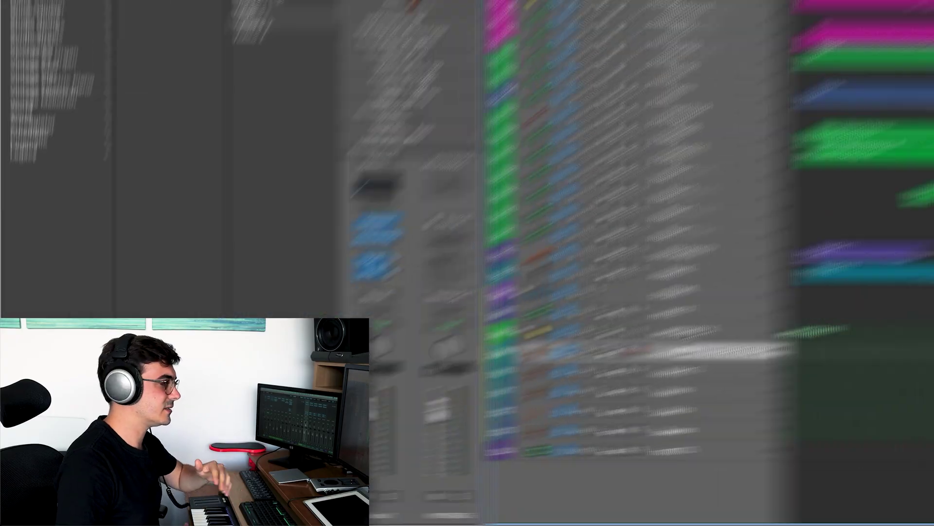
click(725, 328)
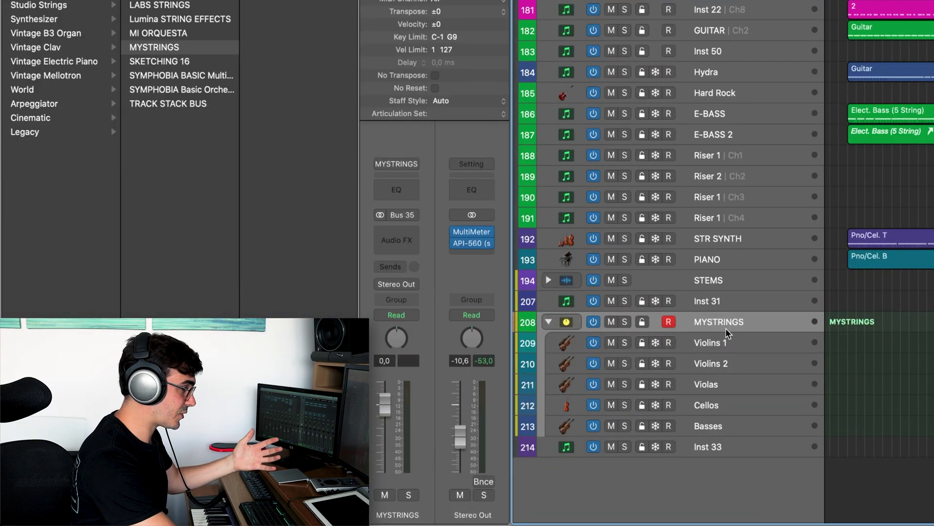
click(730, 343)
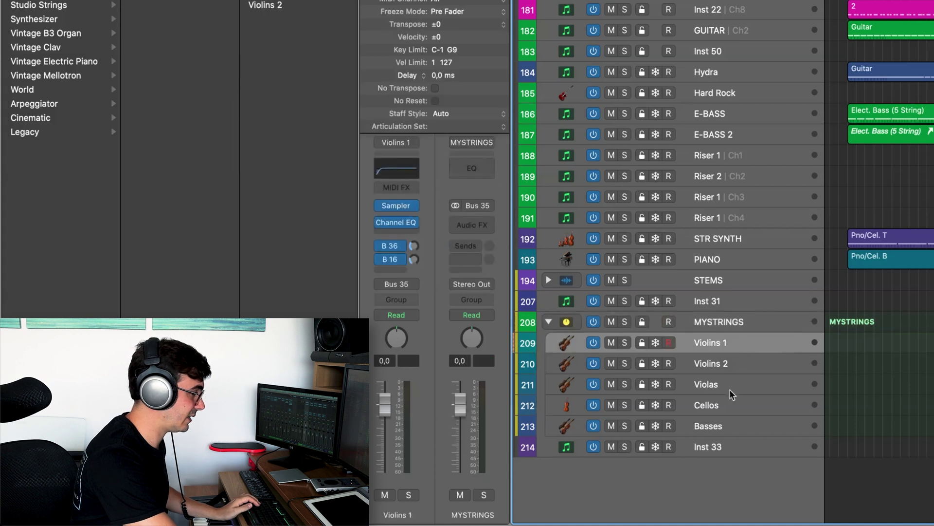
shift+click(726, 407)
shift+click(728, 427)
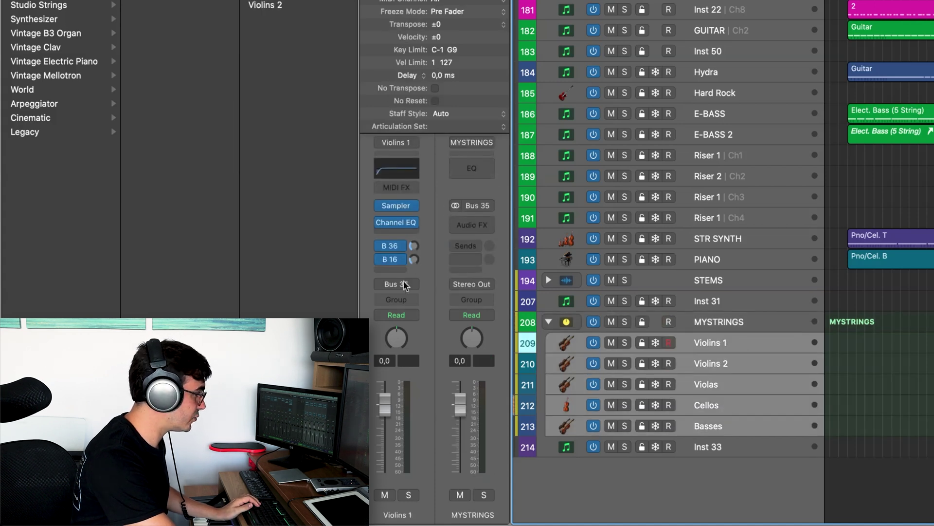
- Set the MYSTRINGS input to No Input and route the selected strings' output to Stereo Out
click(487, 206)
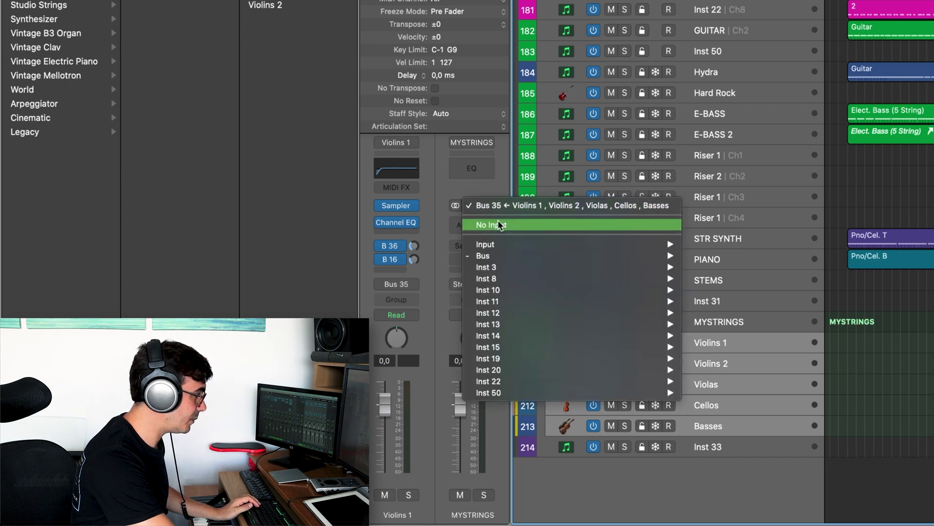
click(491, 224)
click(395, 284)
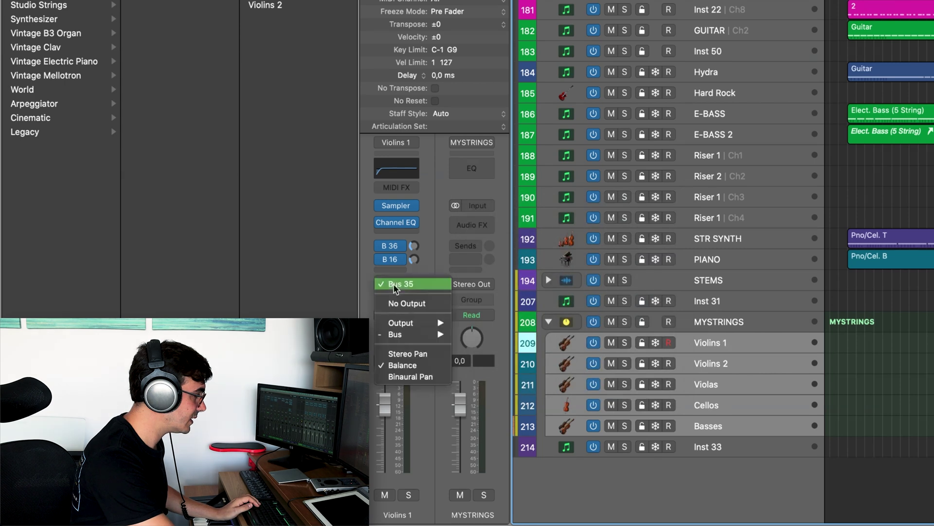
mouse_move(419, 323)
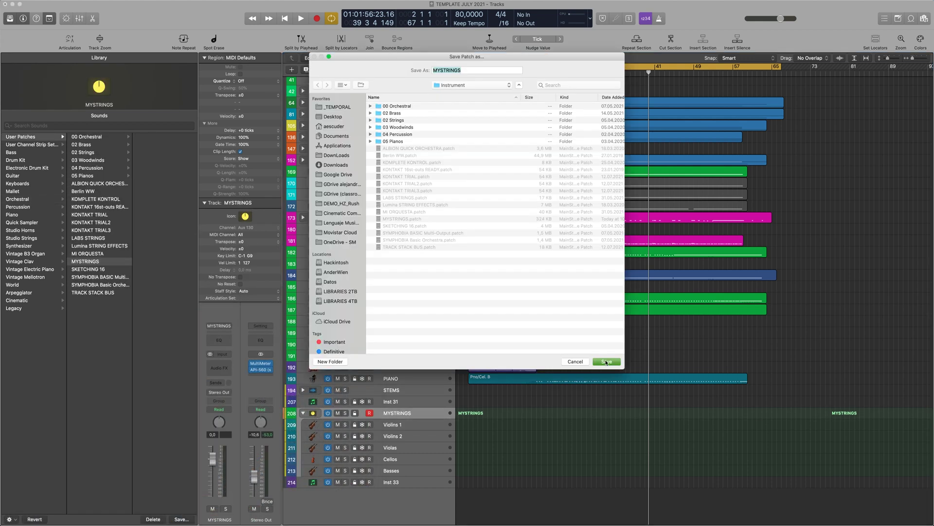
- Overwrite the MYSTRINGS patch, delete the old stack, and reload MYSTRINGS from User Patches
click(606, 361)
click(518, 104)
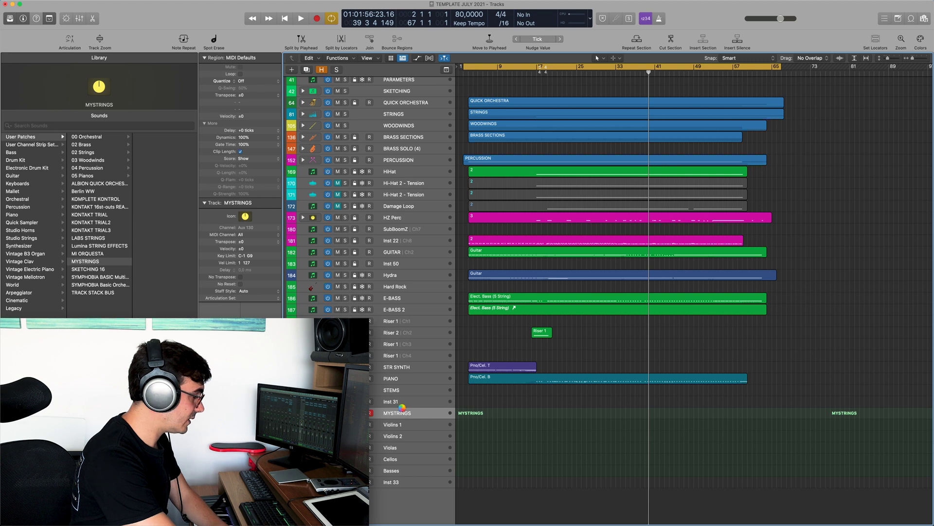
key(super+BackSpace)
click(39, 138)
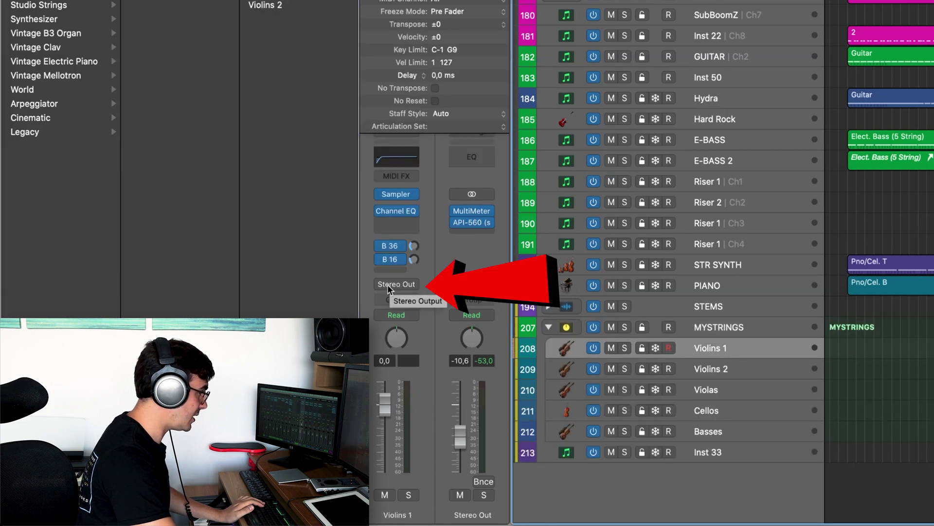
key(Up)
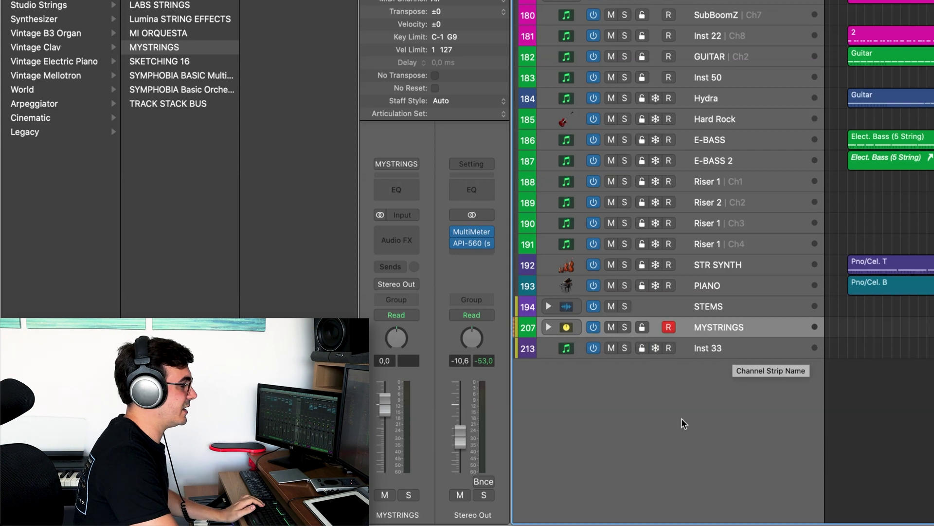
- Add a new empty instrument track and reveal the Inst 32, 34 and 36 tracks
double_click(724, 381)
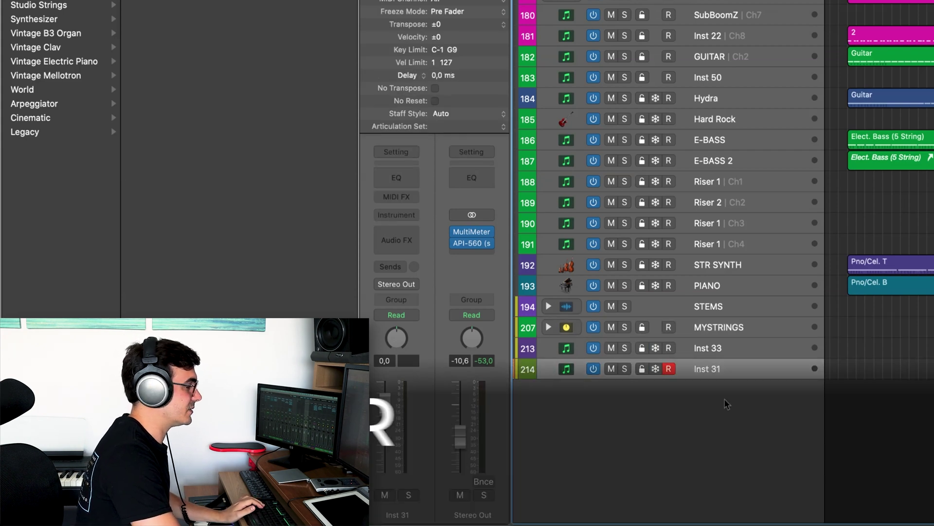
double_click(725, 391)
double_click(726, 413)
double_click(725, 434)
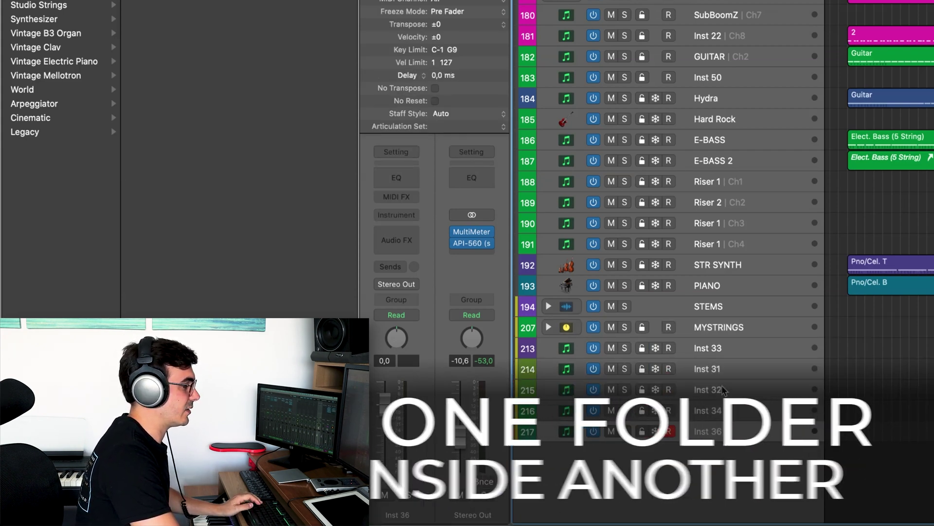
- Turn Inst 33, Inst 31 and Inst 32 into a folder stack
click(733, 355)
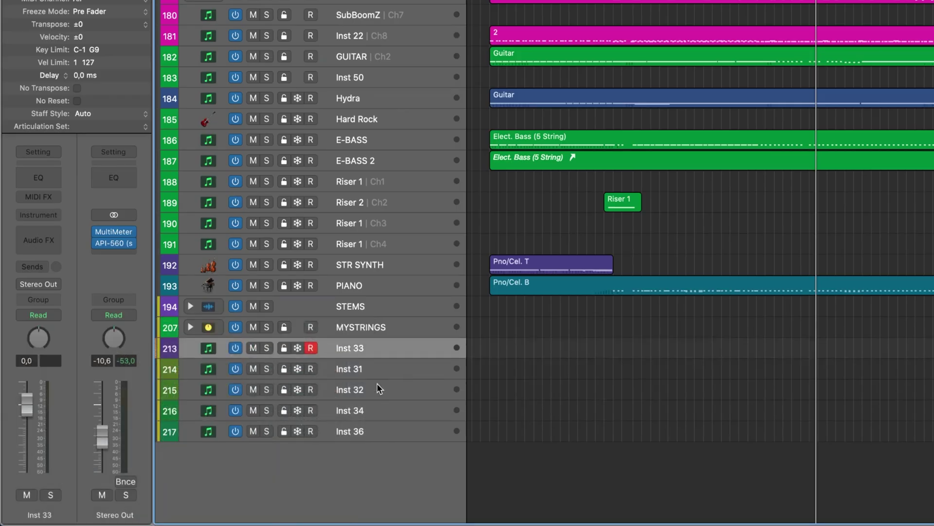
shift+click(377, 388)
right_click(380, 348)
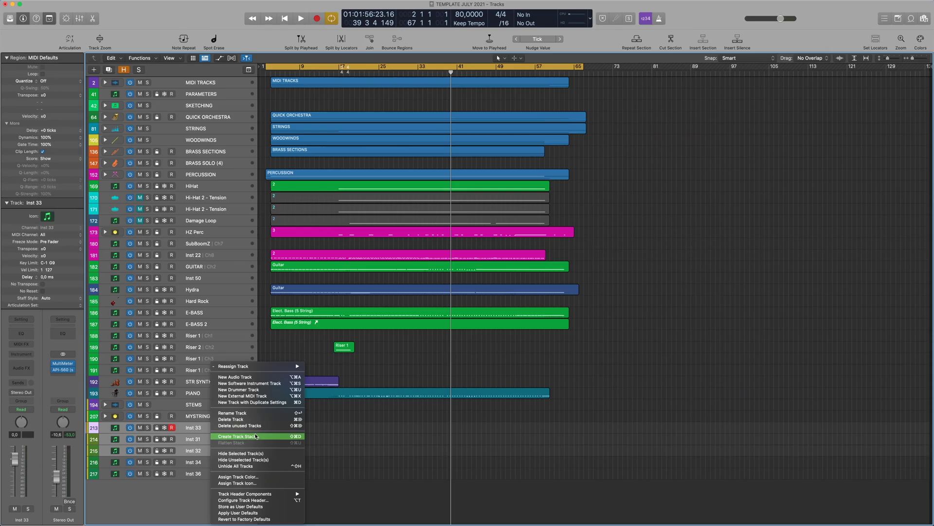
click(462, 368)
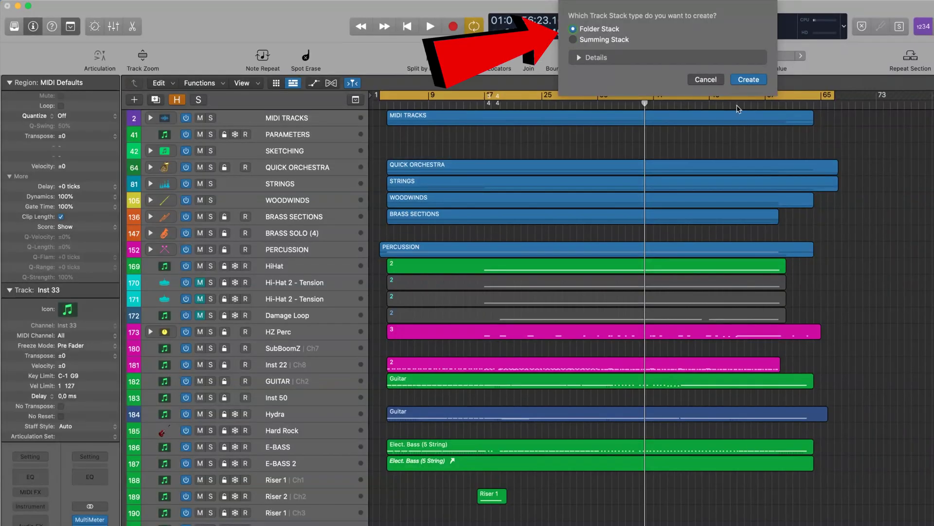
click(748, 79)
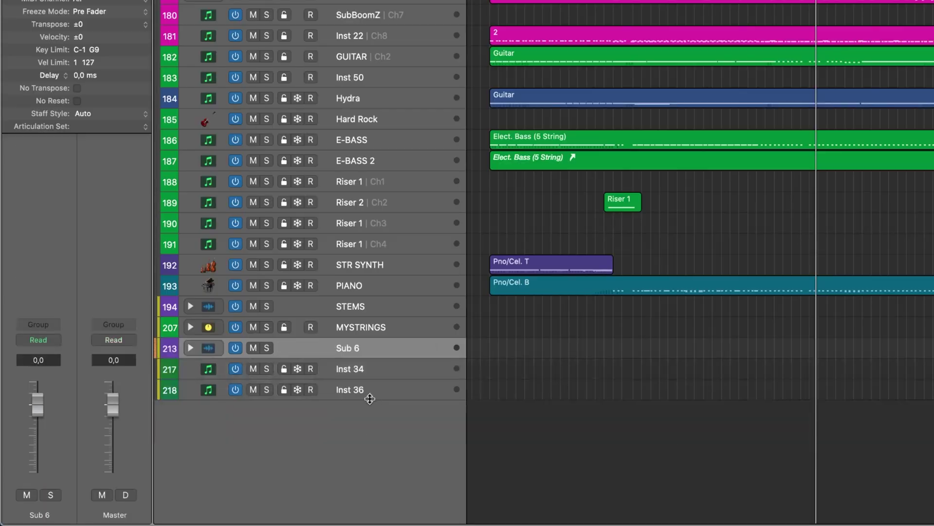
- Turn Inst 34 and Inst 36 into a second folder stack
click(364, 365)
shift+click(368, 387)
right_click(370, 381)
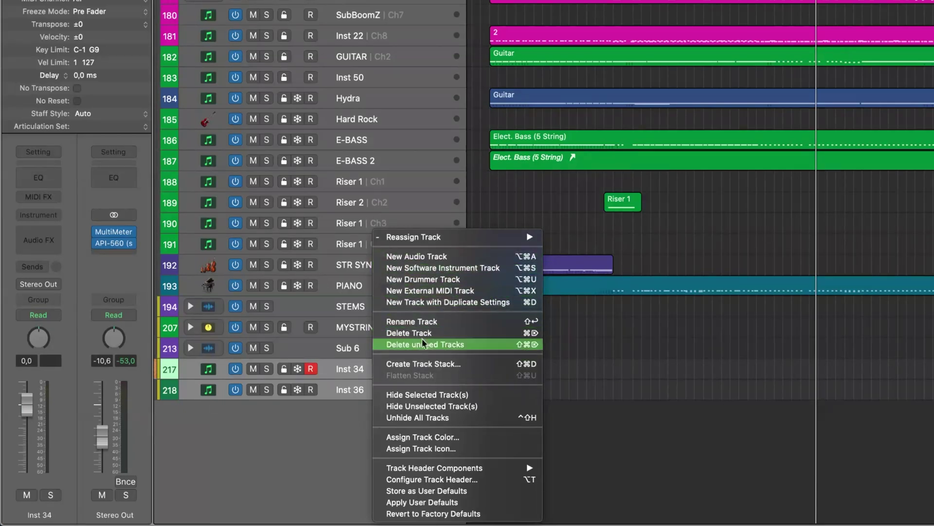
click(427, 364)
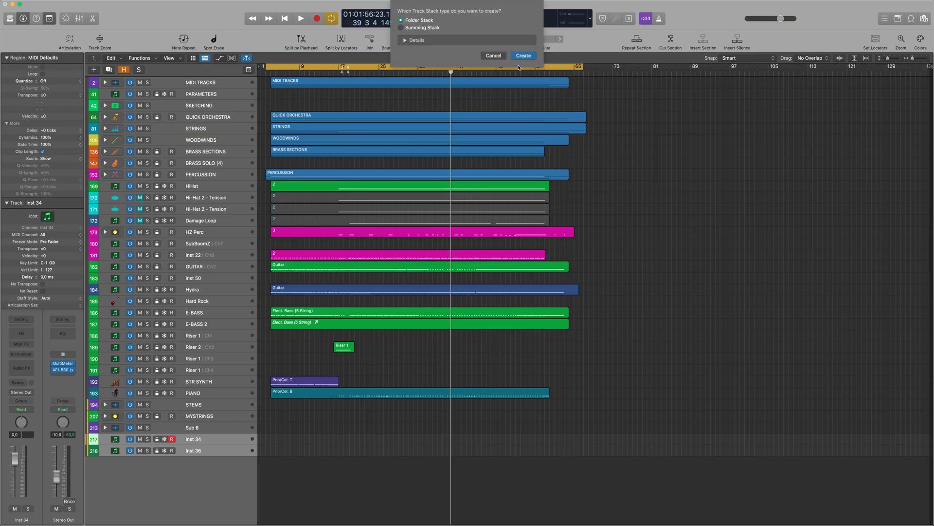
click(523, 55)
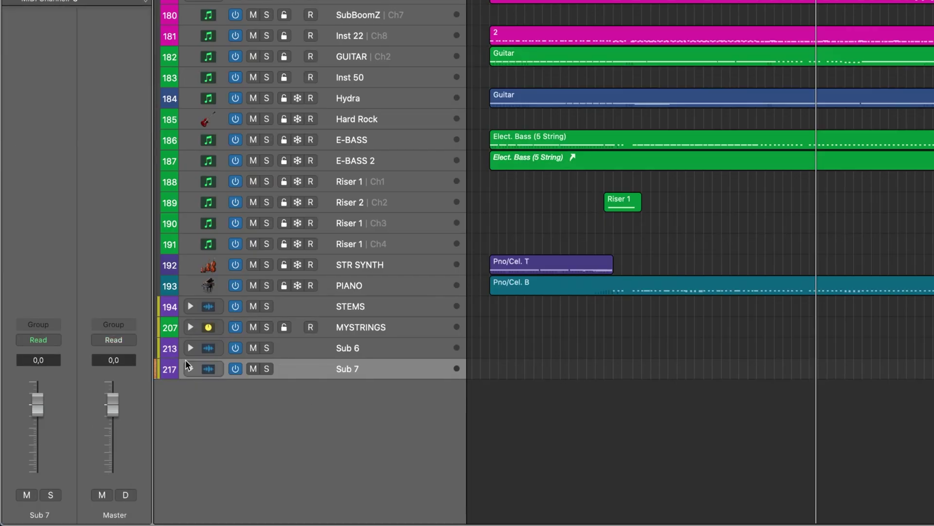
- Rename the Sub 6 stack to FOLDER 1 and start naming the next stack FOLDER 2
click(190, 348)
double_click(342, 348)
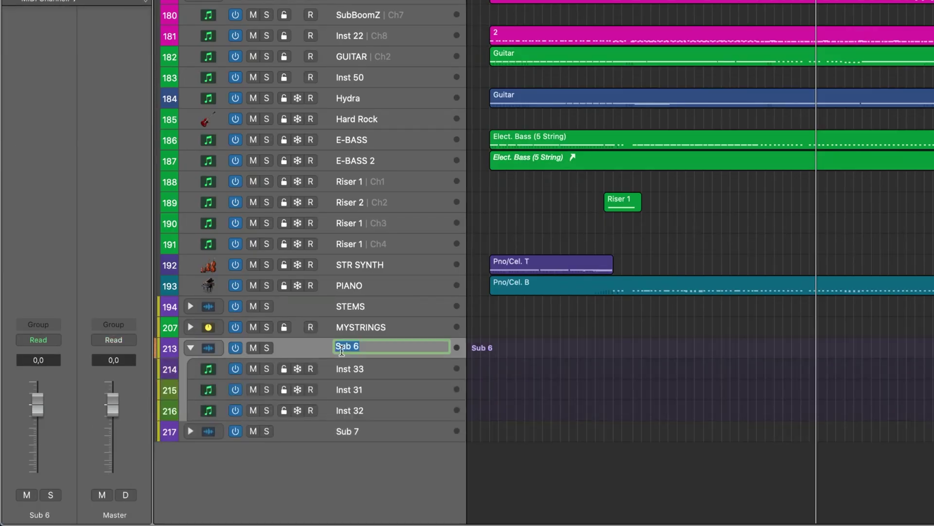
text(FOLDER 1)
key(Tab)
text(FO)
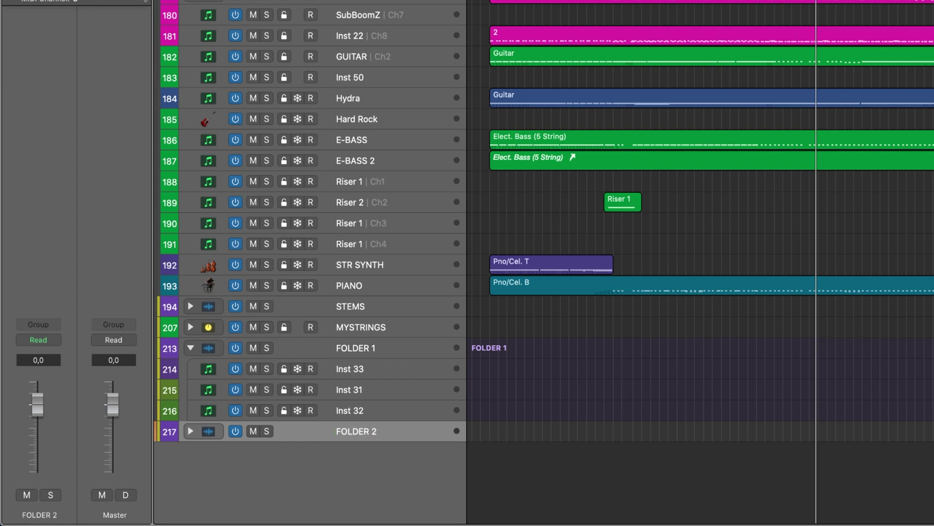
- Try moving FOLDER 2 into the MYSTRINGS folder, then undo the move
drag(363, 432, 378, 368)
key(super+Up)
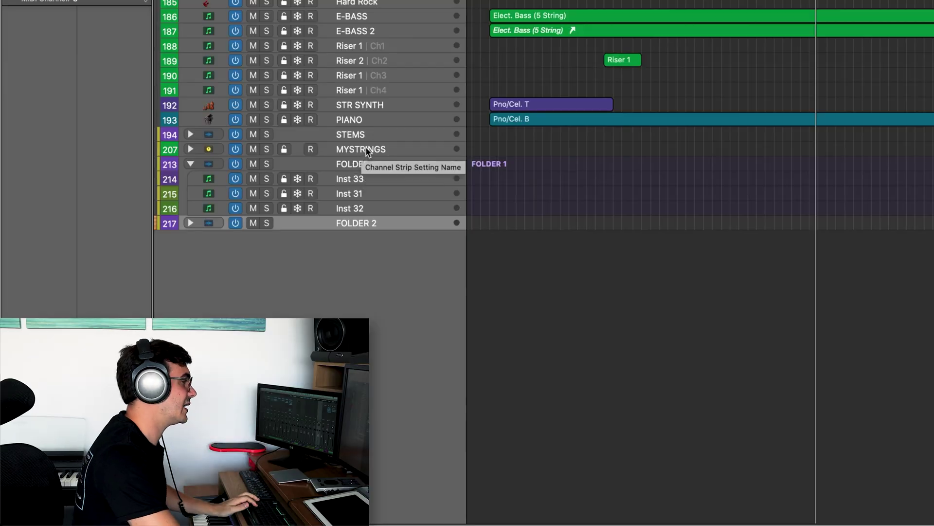
click(366, 147)
click(190, 149)
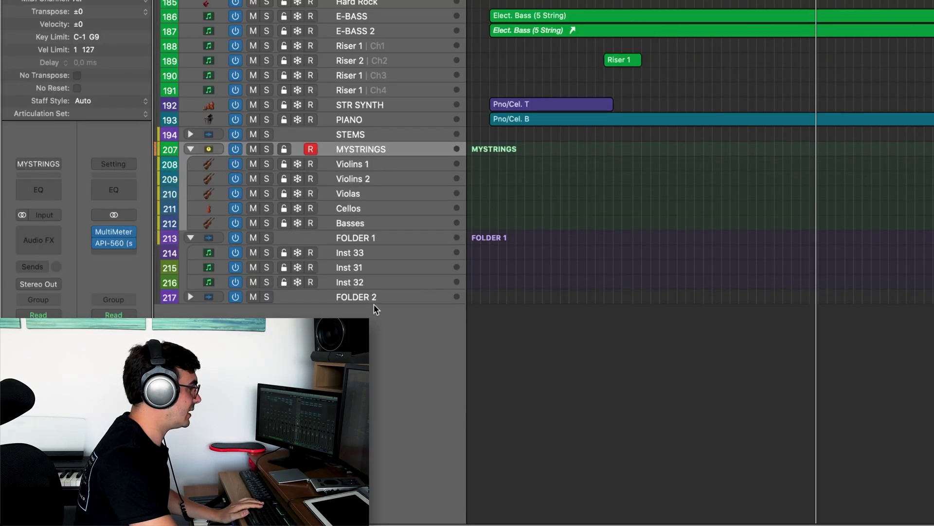
drag(372, 297, 377, 160)
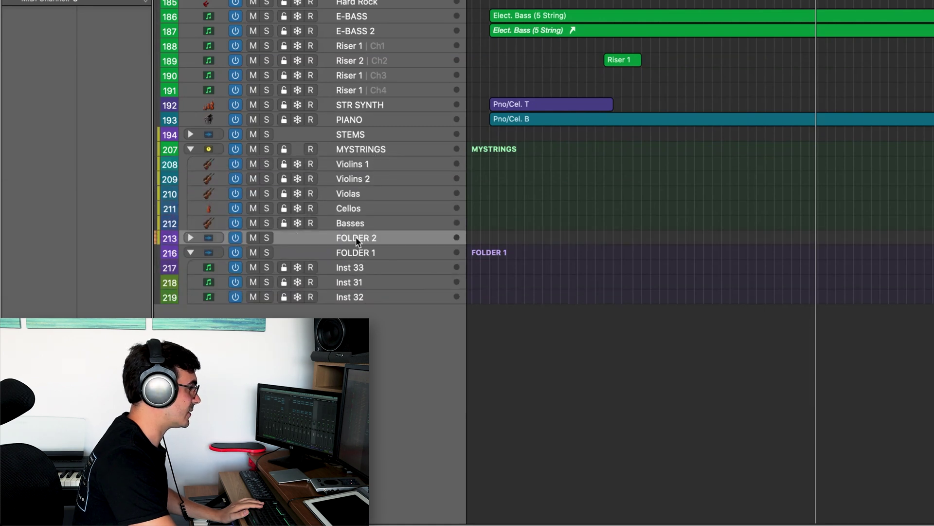
key(super+z)
click(361, 152)
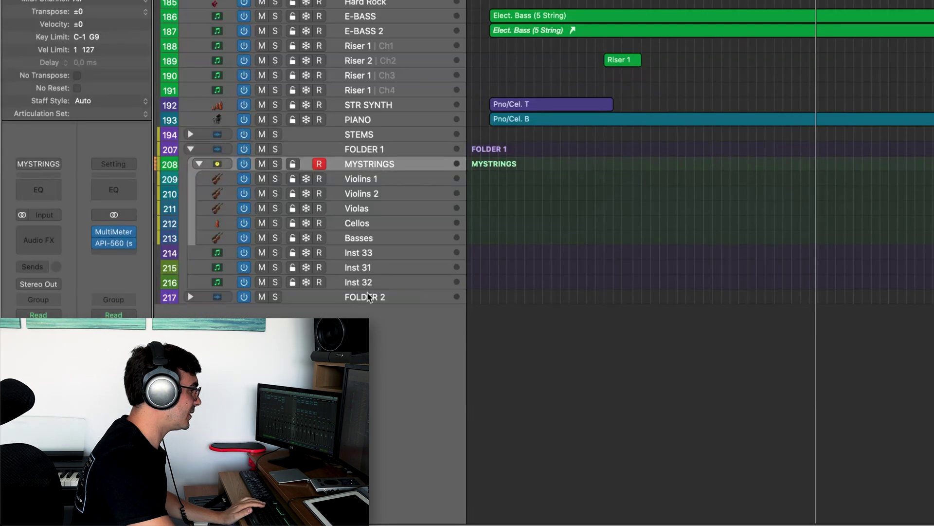
- Drag FOLDER 2 and the MYSTRINGS folder into FOLDER 1, placing FOLDER 2 at its top
click(202, 398)
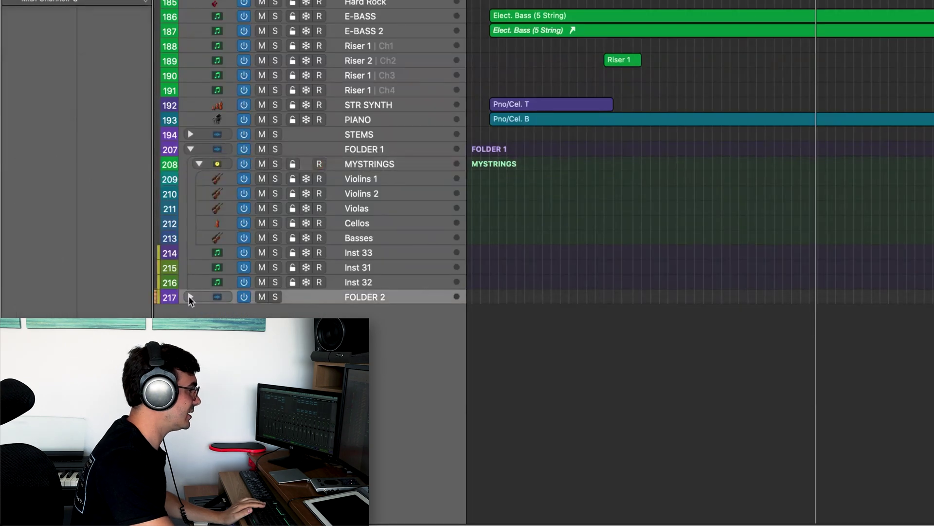
click(359, 162)
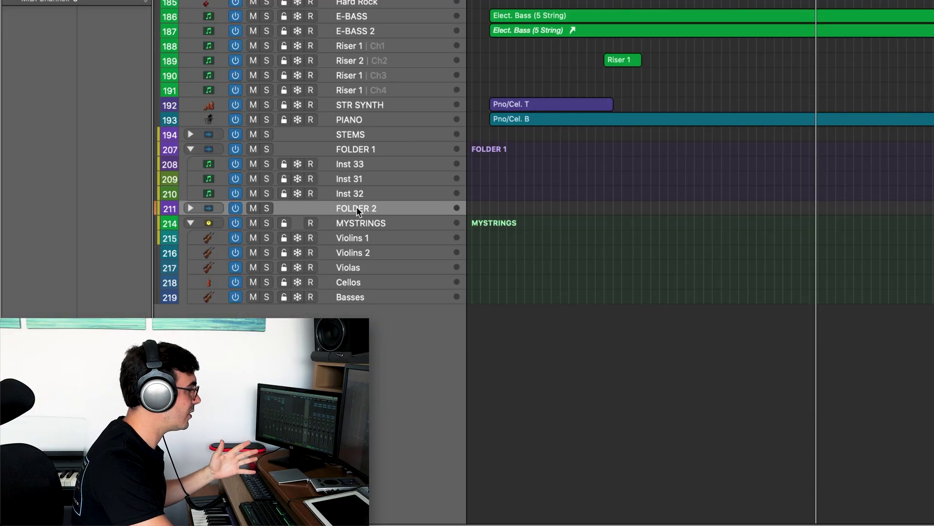
drag(357, 208, 374, 174)
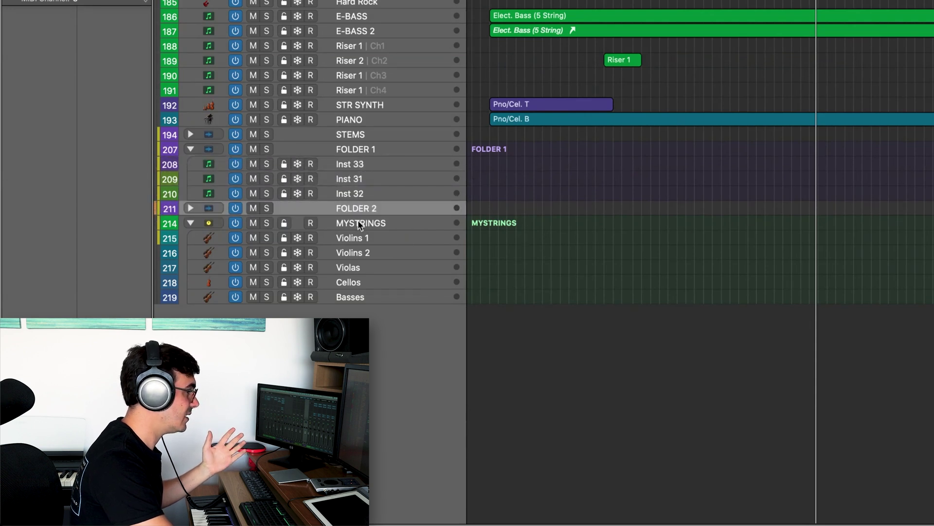
drag(360, 223, 370, 165)
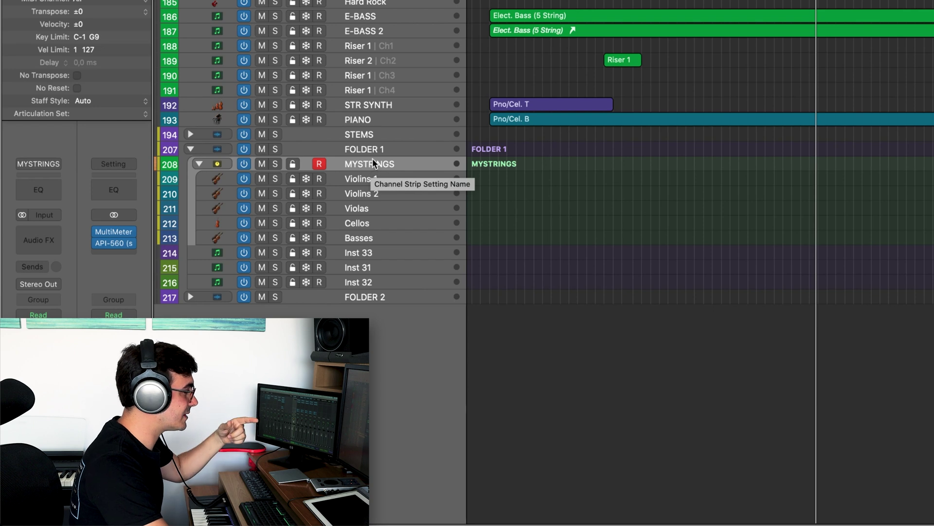
mouse_move(370, 296)
mouse_down()
mouse_move(395, 163)
mouse_move(377, 393)
mouse_move(389, 295)
mouse_move(391, 323)
mouse_move(366, 313)
mouse_up()
- Name the new stack FOLDER 3 and drag it inside FOLDER 2
text(FOLDER )
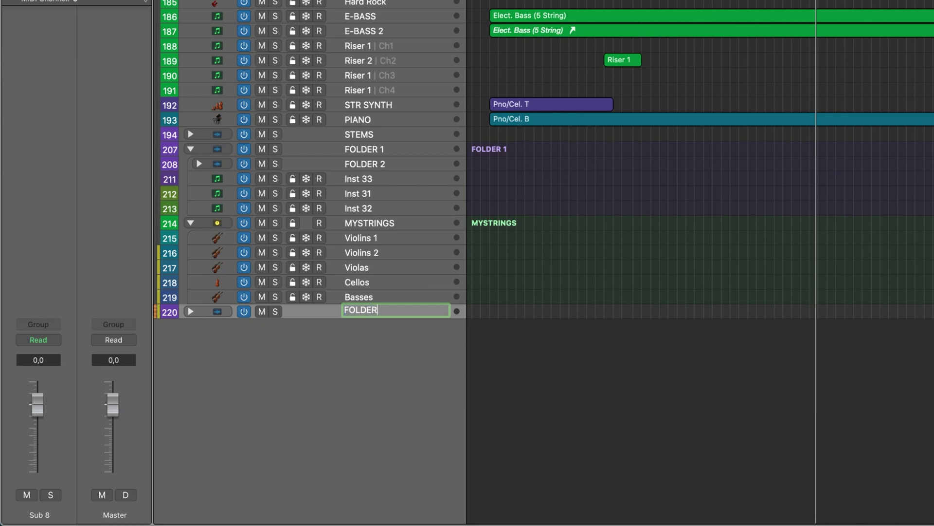
text(3)
key(Return)
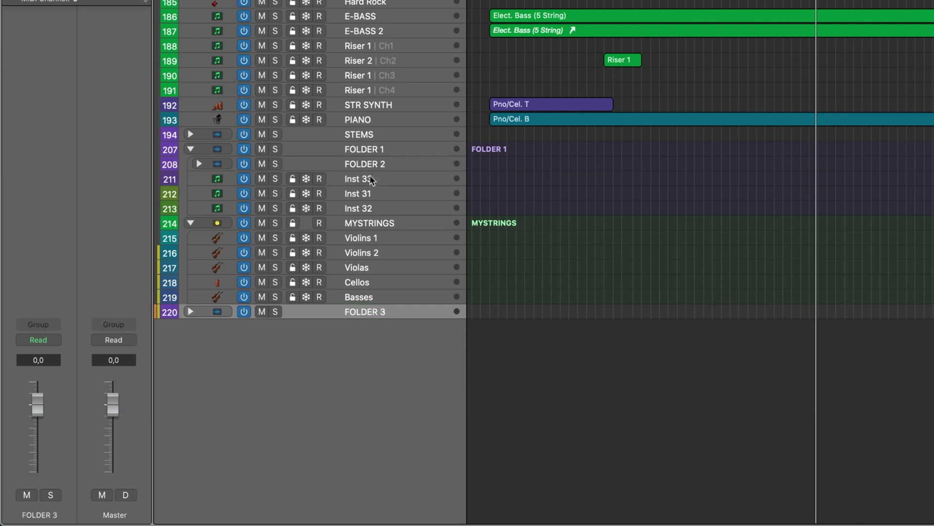
drag(381, 166, 381, 325)
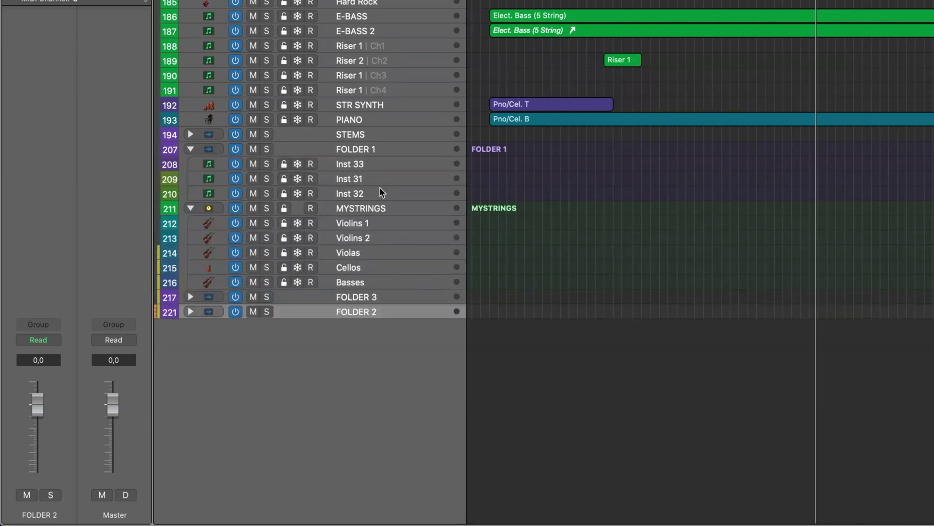
click(373, 212)
drag(373, 213, 408, 356)
drag(376, 207, 399, 270)
drag(404, 207, 380, 396)
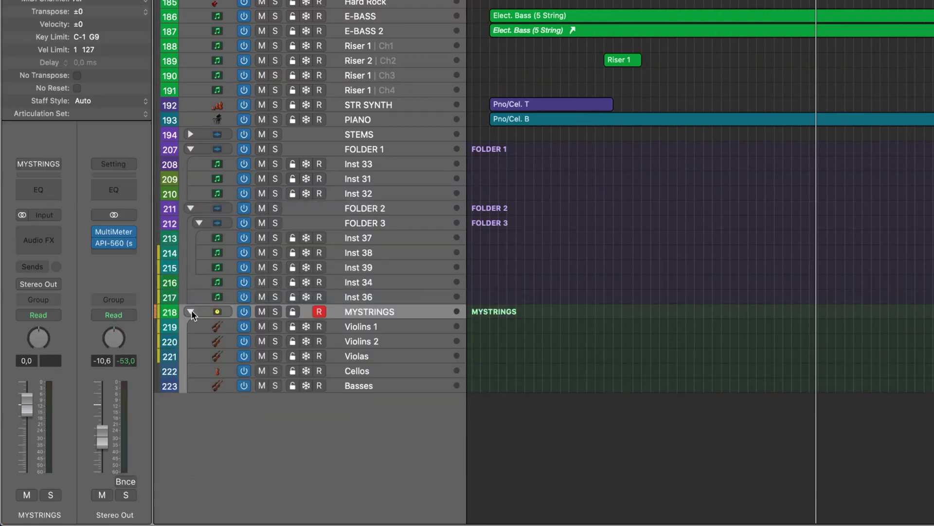
- Move MYSTRINGS and FOLDER 2 into FOLDER 1, then collapse FOLDER 2
click(191, 311)
drag(375, 314, 394, 158)
drag(367, 224, 393, 165)
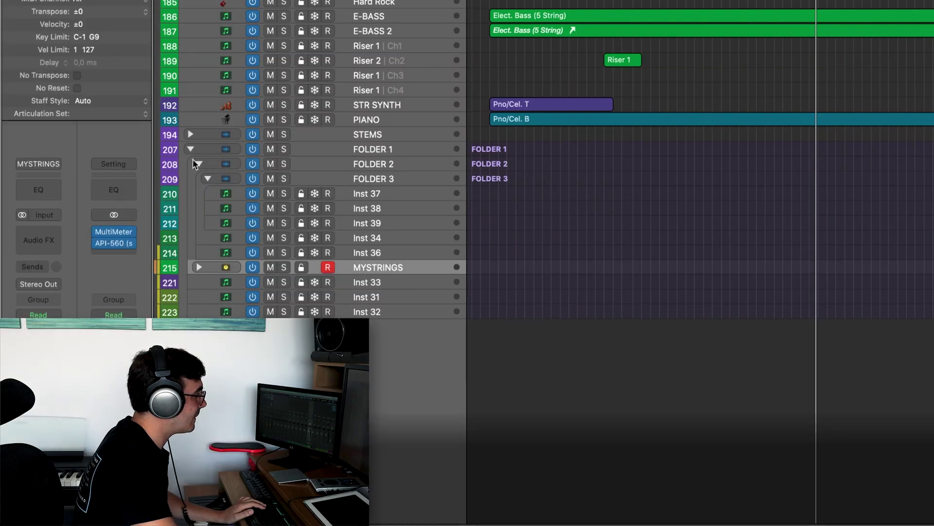
click(191, 149)
click(192, 149)
click(199, 164)
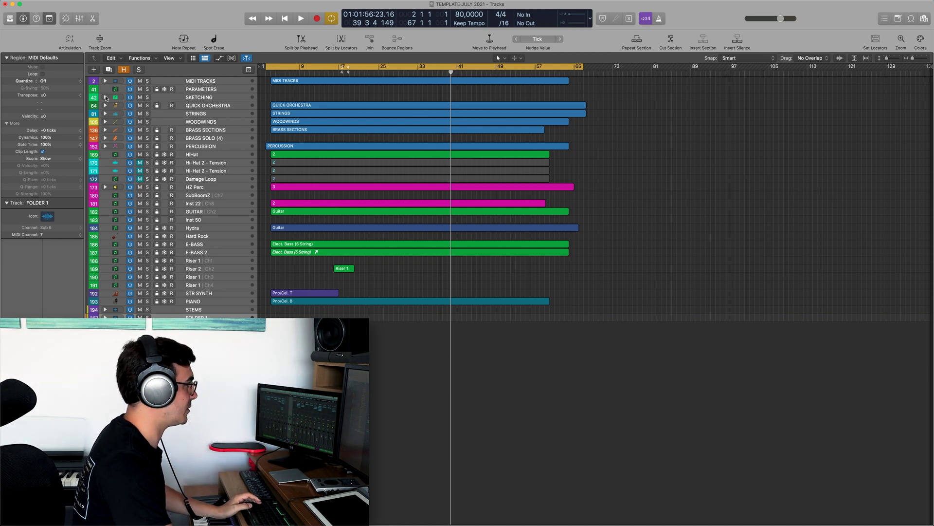
- Expand all folder stacks at once and scroll through the full track list
alt+click(105, 98)
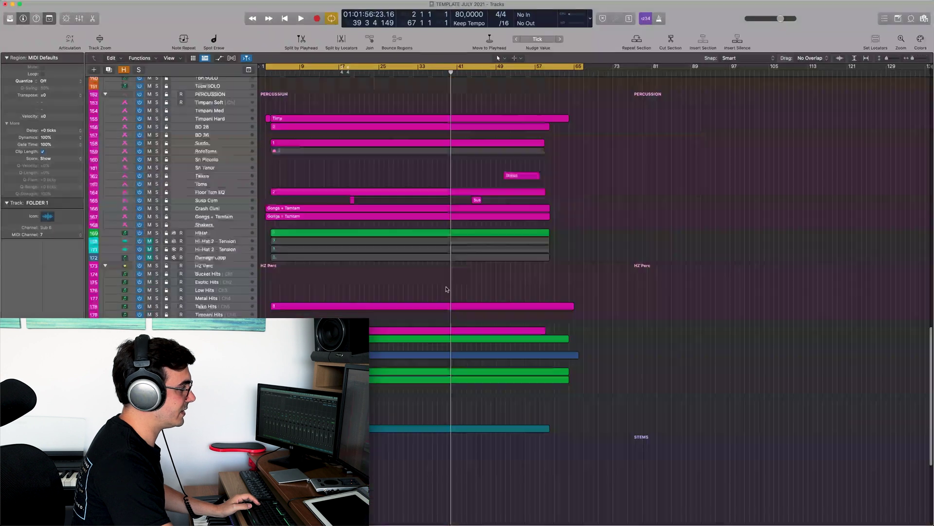
scroll(459, 267, down, 20)
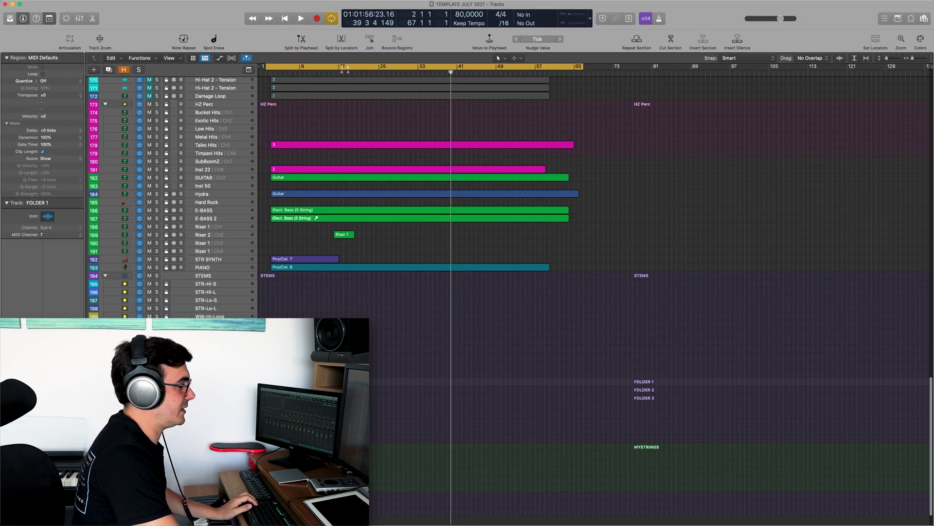
scroll(501, 340, up, 10)
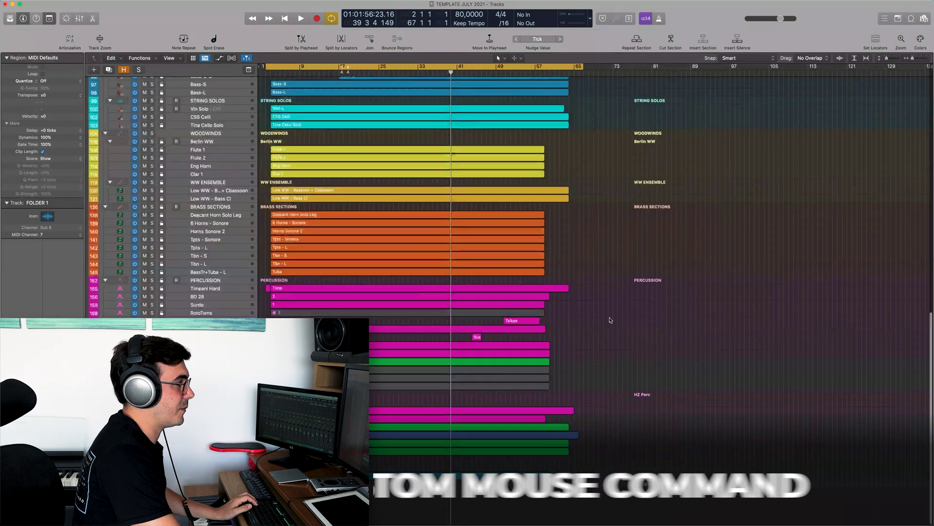
scroll(610, 320, up, 12)
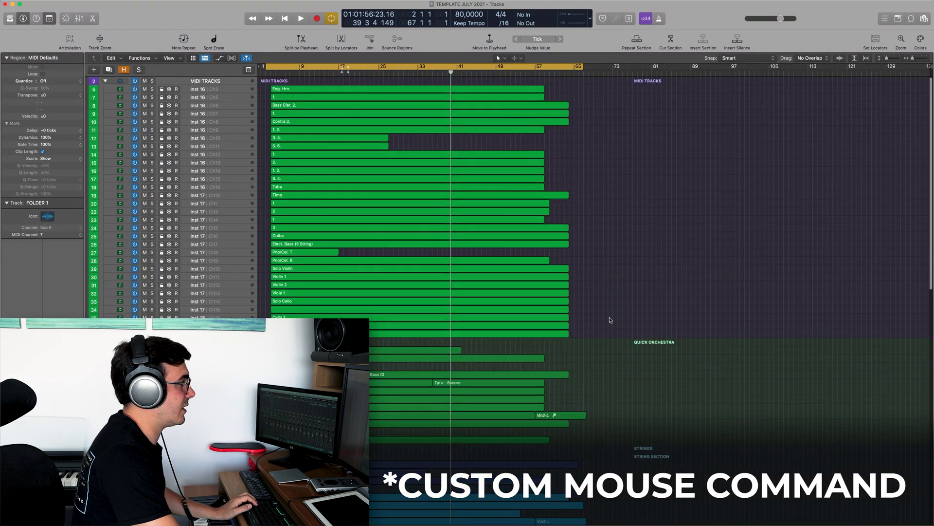
scroll(518, 214, down, 12)
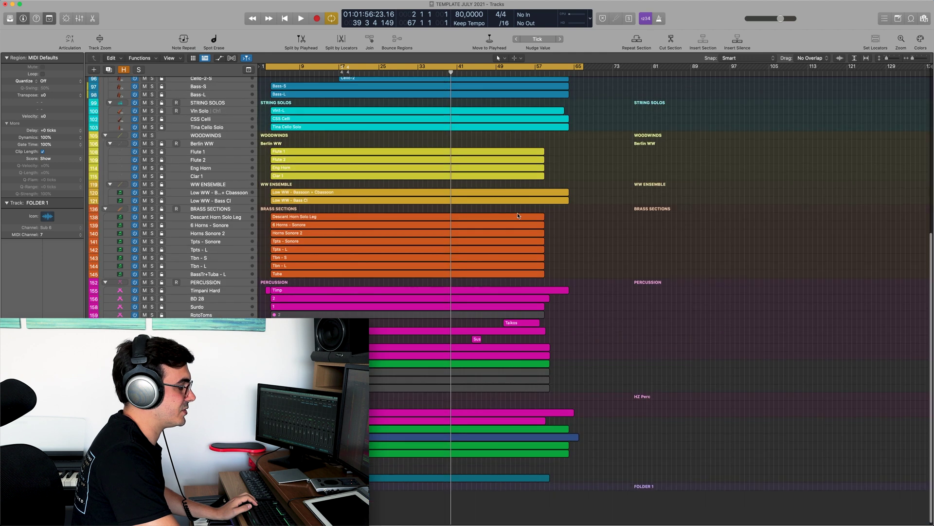
scroll(517, 215, up, 1)
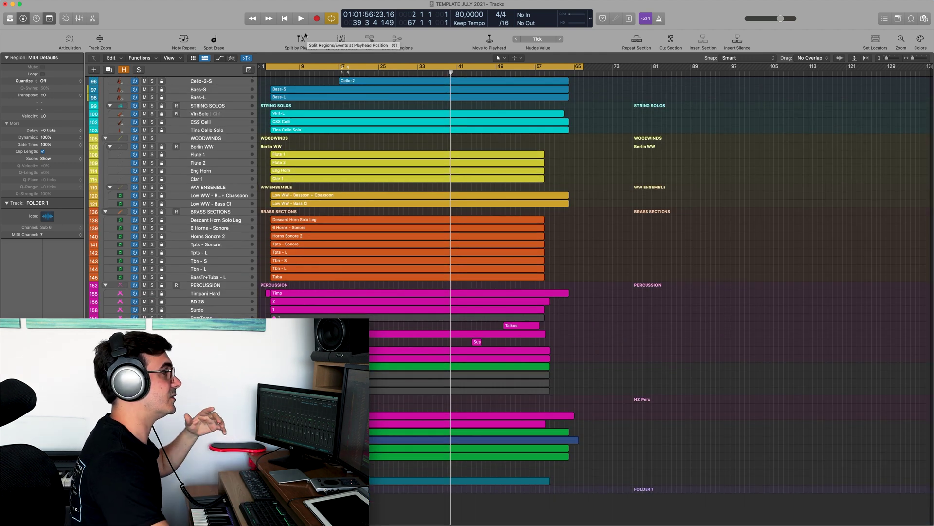
click(43, 3)
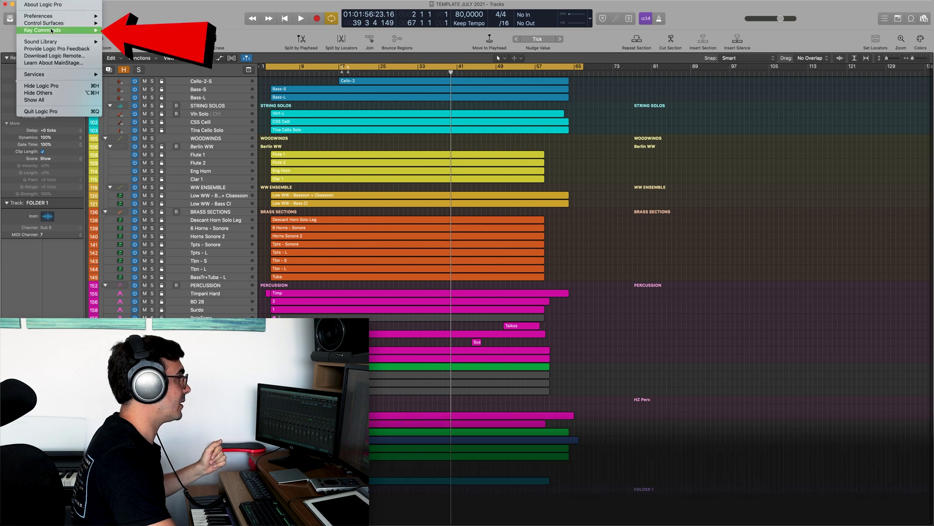
- In Key Commands, assign ⌃⌥⇧⌘4 to Hide/Show All Empty Tracks, found by searching 'show track'
mouse_move(73, 30)
click(117, 38)
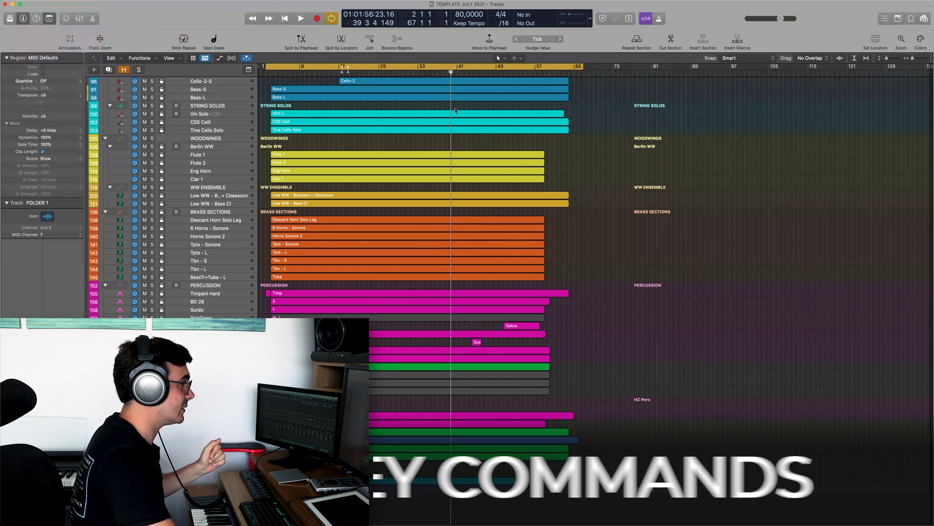
text(show)
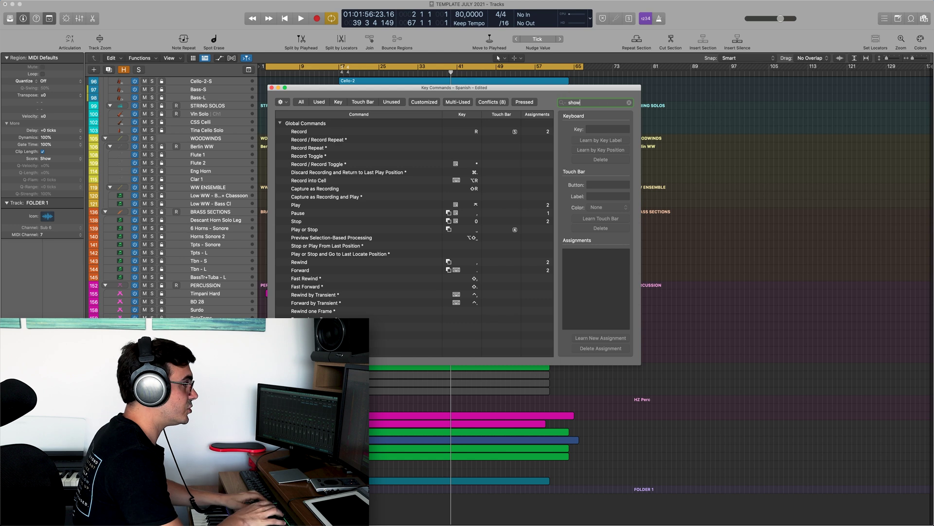
text( track)
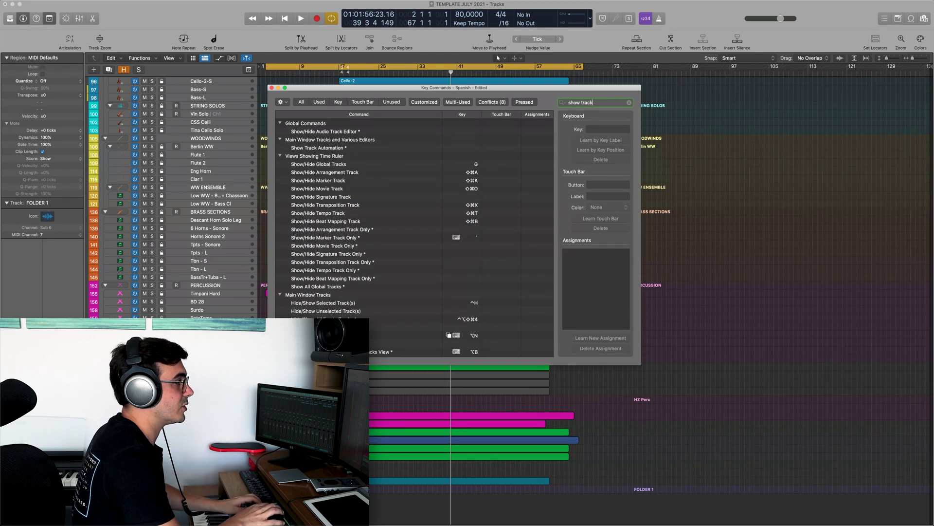
key(Tab)
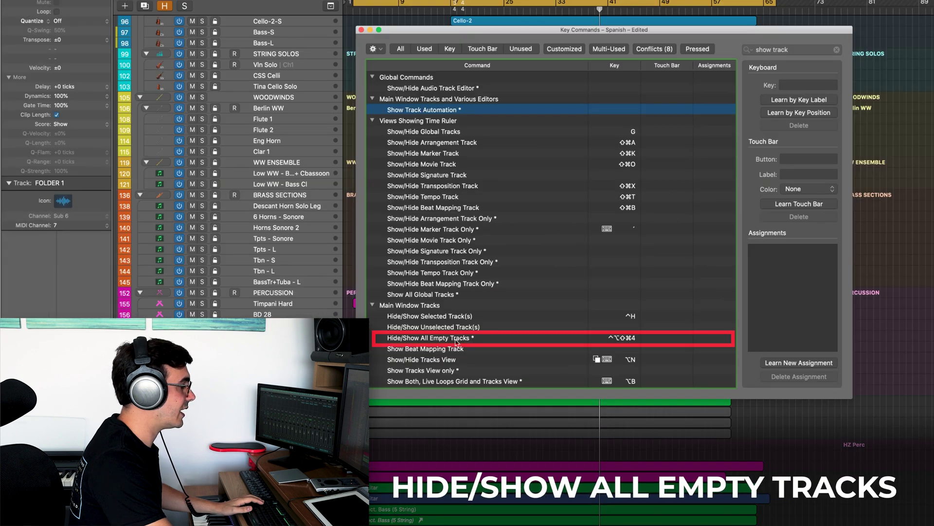
click(456, 342)
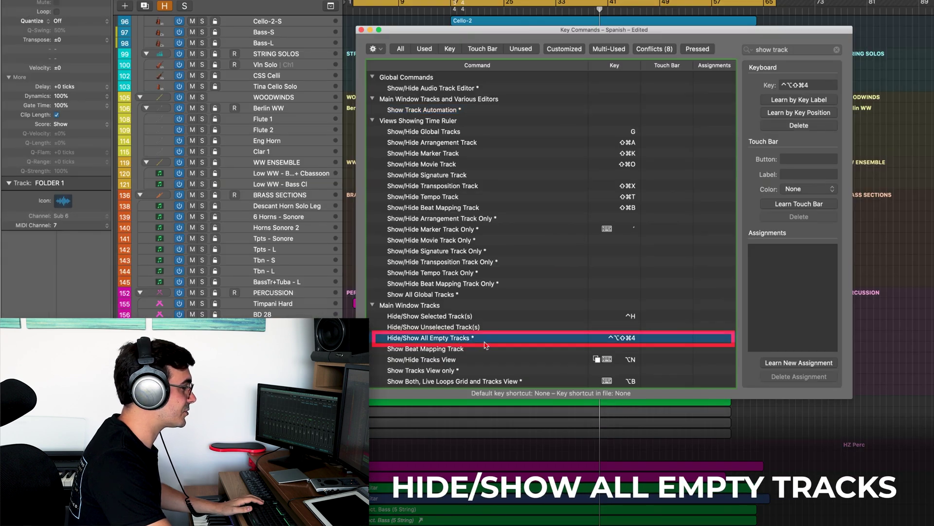
click(619, 339)
click(625, 340)
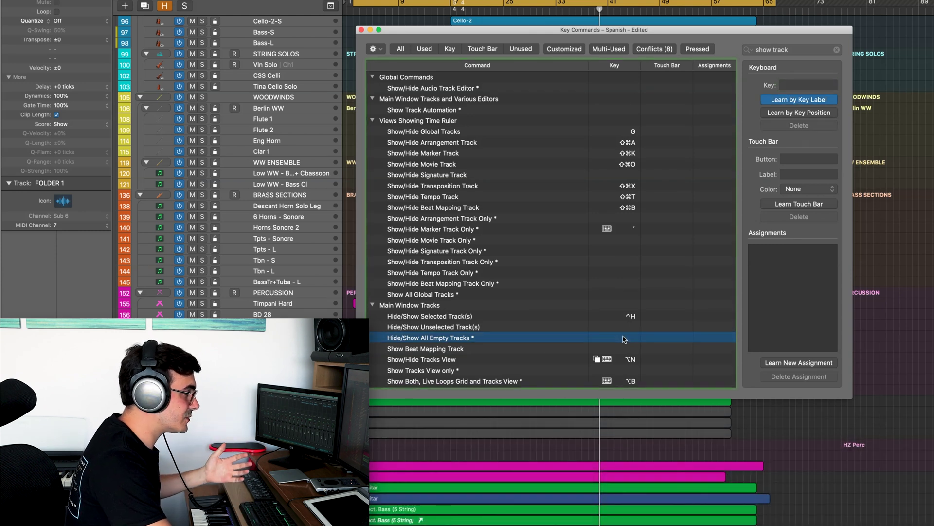
click(794, 85)
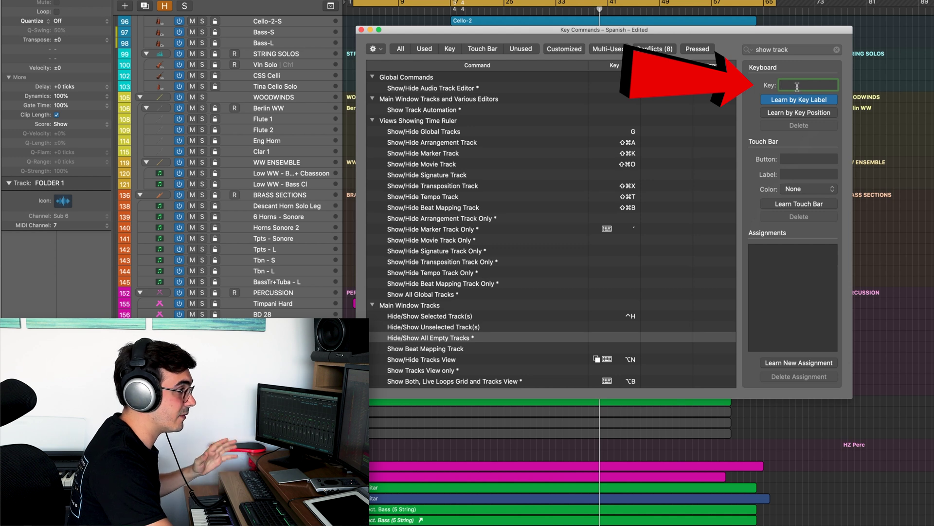
key(ctrl+alt+shift+super+4)
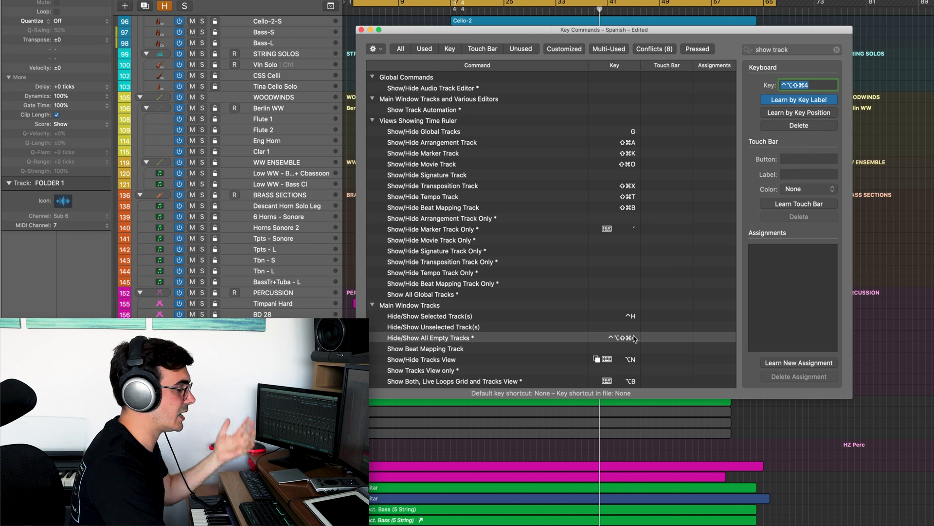
- Close the editor and reveal the empty tracks using the new ⌃⌥⇧⌘4 shortcut
click(361, 30)
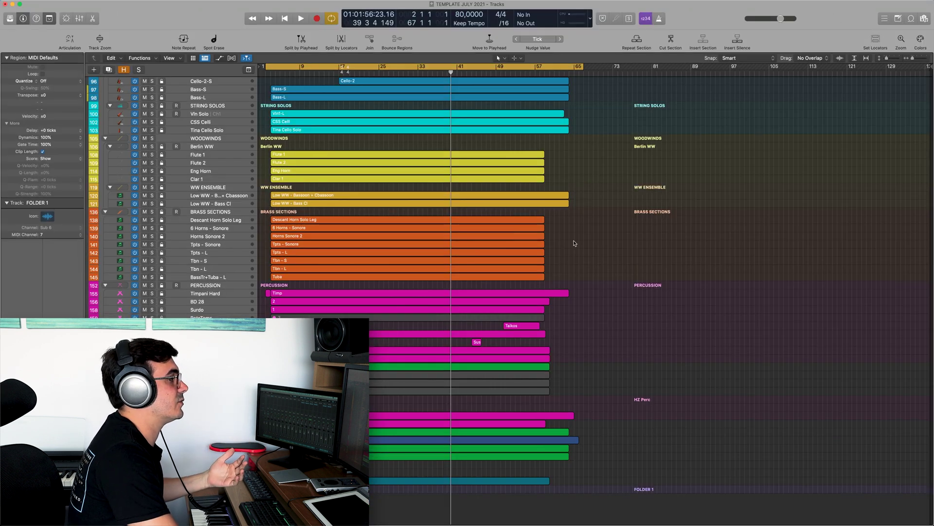
key(ctrl+alt+shift+super+4)
scroll(555, 264, down, 10)
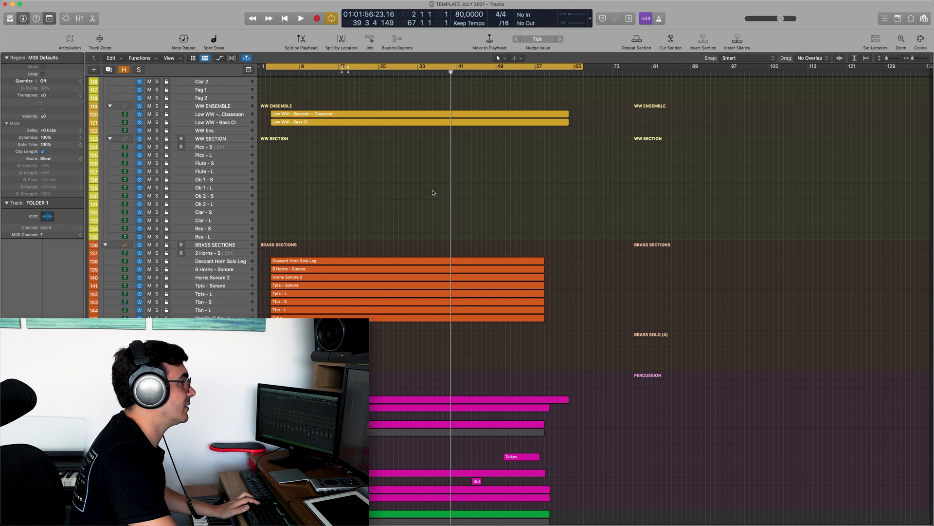
- Hide empty tracks with the new ⌃⌥⇧⌘4 shortcut and scroll through the remaining folders
key(ctrl+alt+shift+super+4)
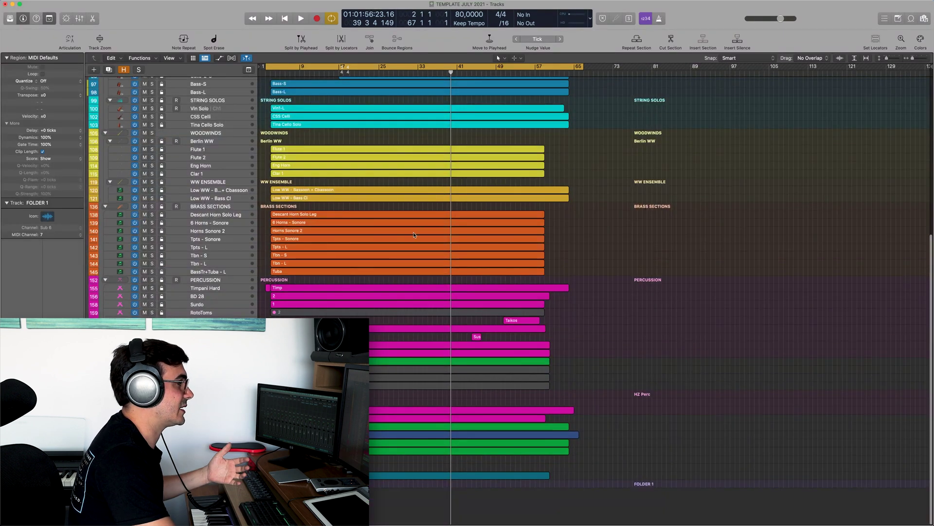
scroll(414, 234, up, 15)
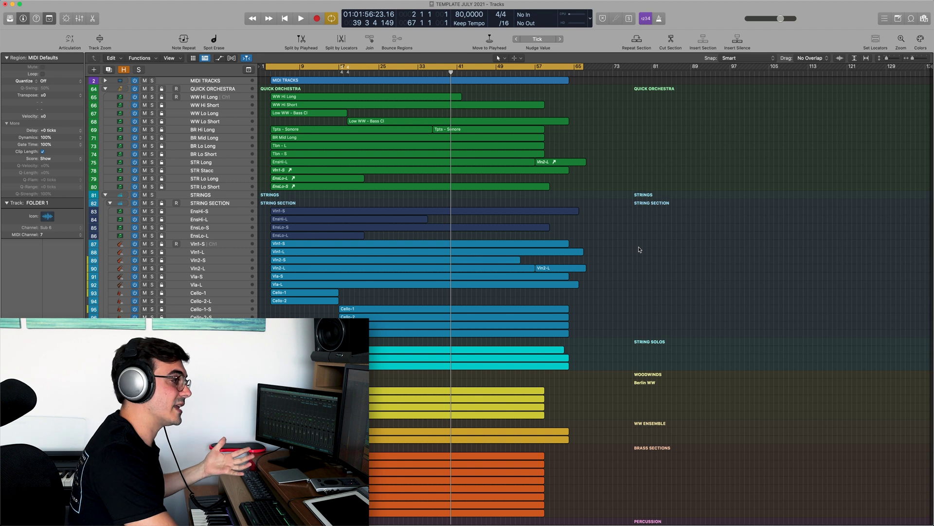
scroll(638, 252, up, 5)
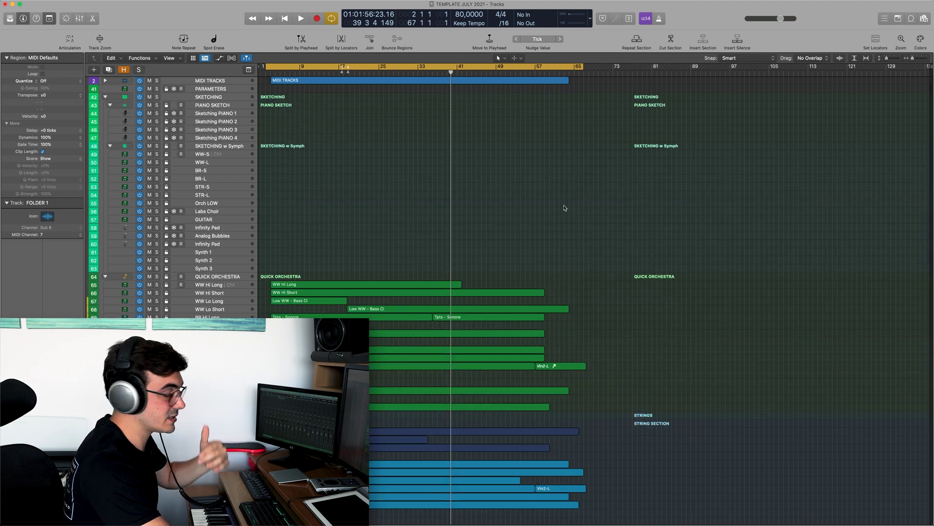
scroll(573, 206, down, 5)
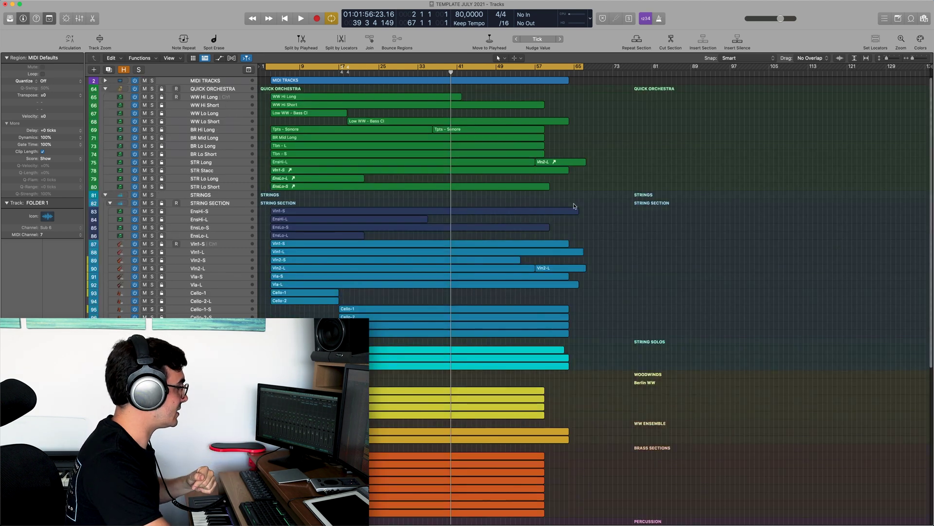
scroll(405, 235, down, 6)
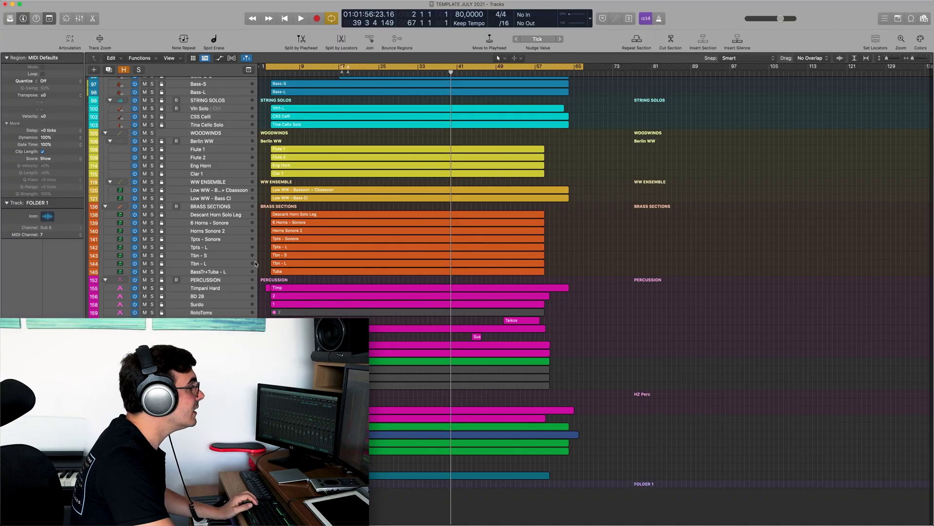
- Select the Tpts - Sonore region and turn on automation view with A
click(303, 239)
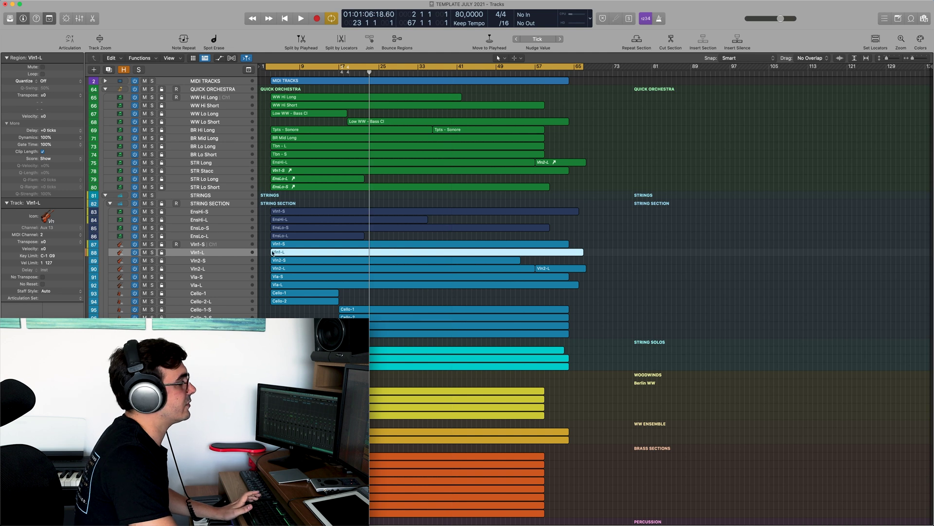
key(a)
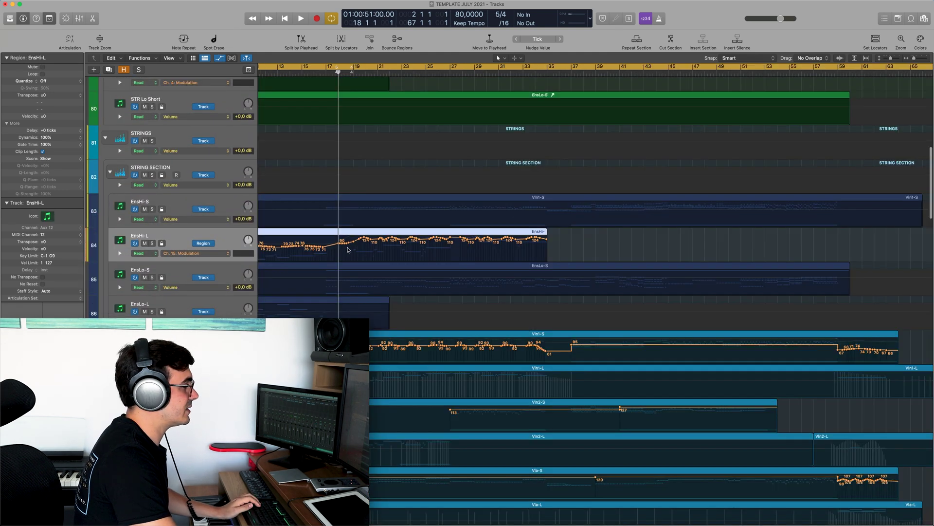
scroll(432, 253, left, 1)
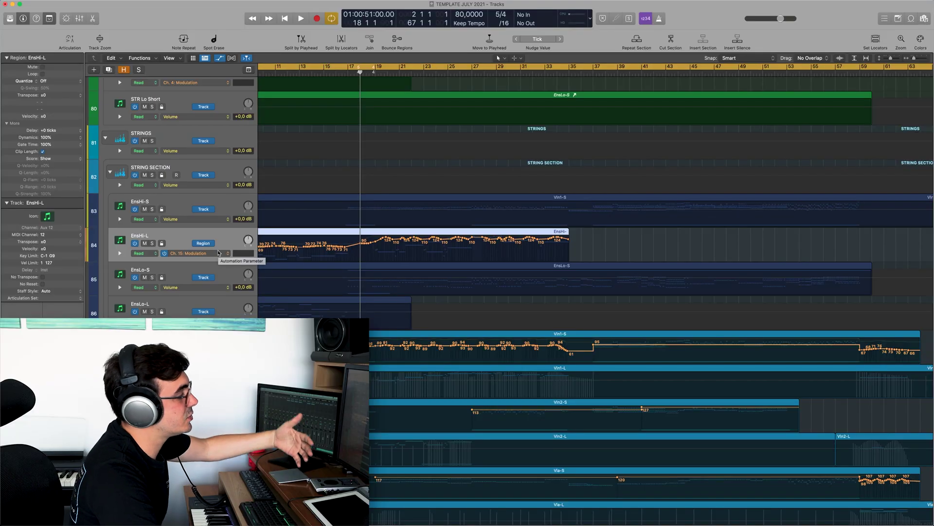
- Set EnsHi-L to region automation and display its Ch. 15 Modulation parameter
click(203, 242)
scroll(594, 195, left, 5)
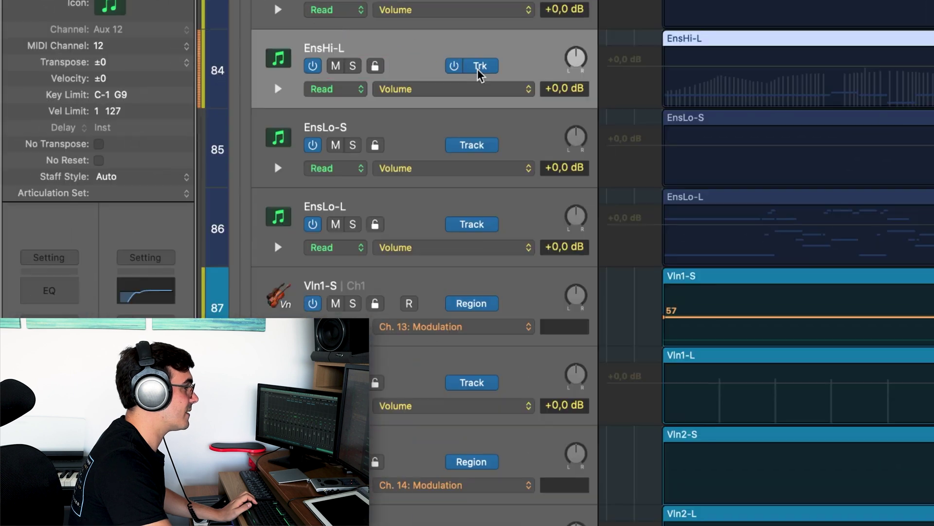
click(253, 92)
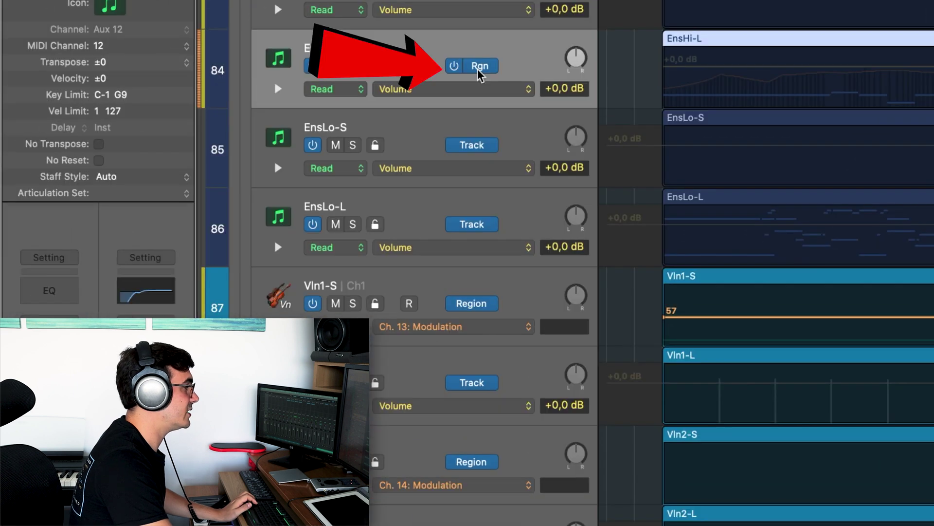
click(475, 83)
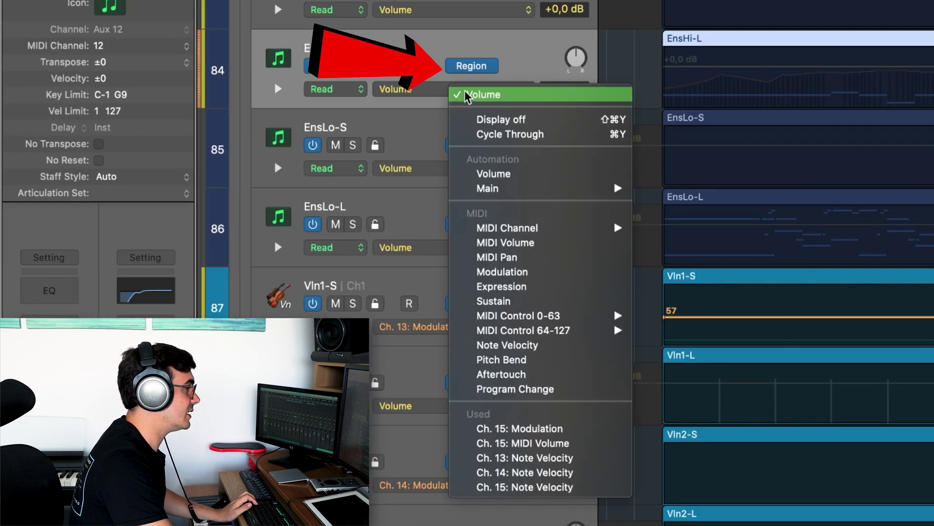
click(532, 431)
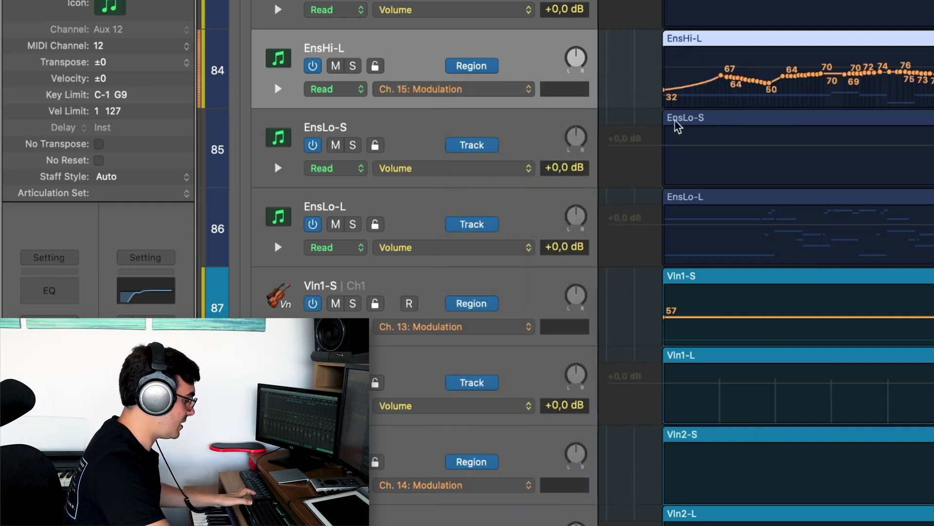
- Copy the Modulation data onto Expression and confirm Expression is the shown parameter
mouse_move(527, 96)
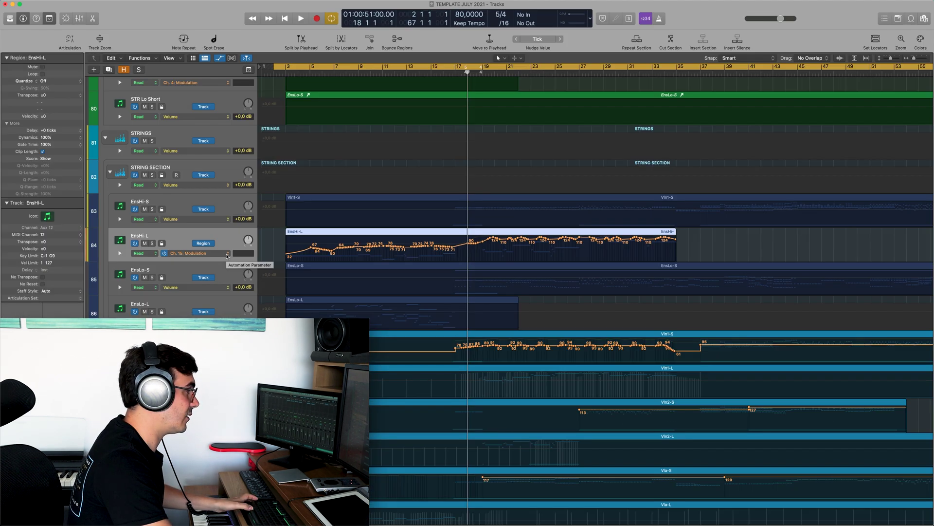
click(226, 256)
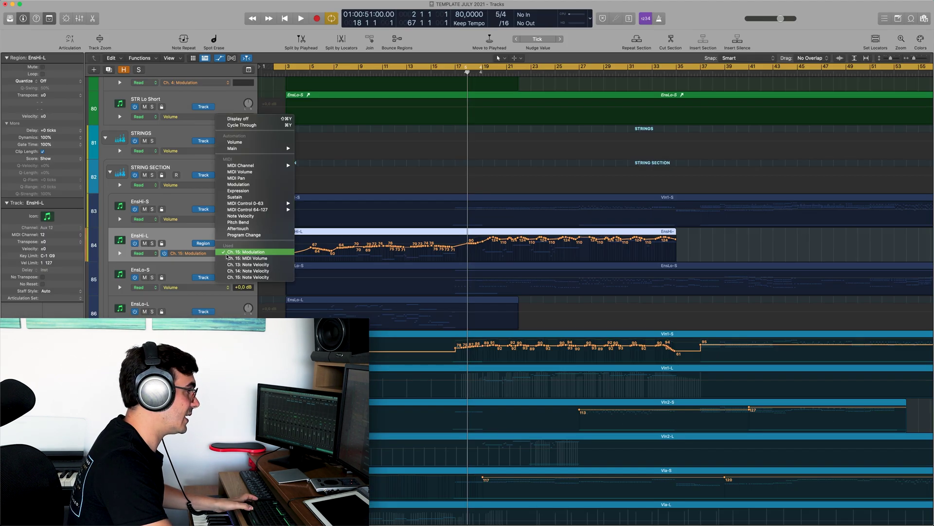
click(238, 191)
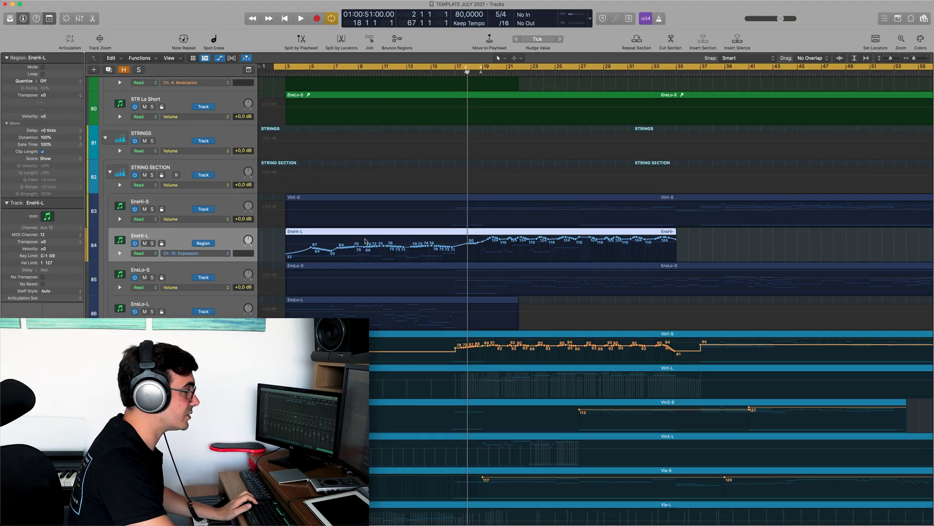
click(226, 252)
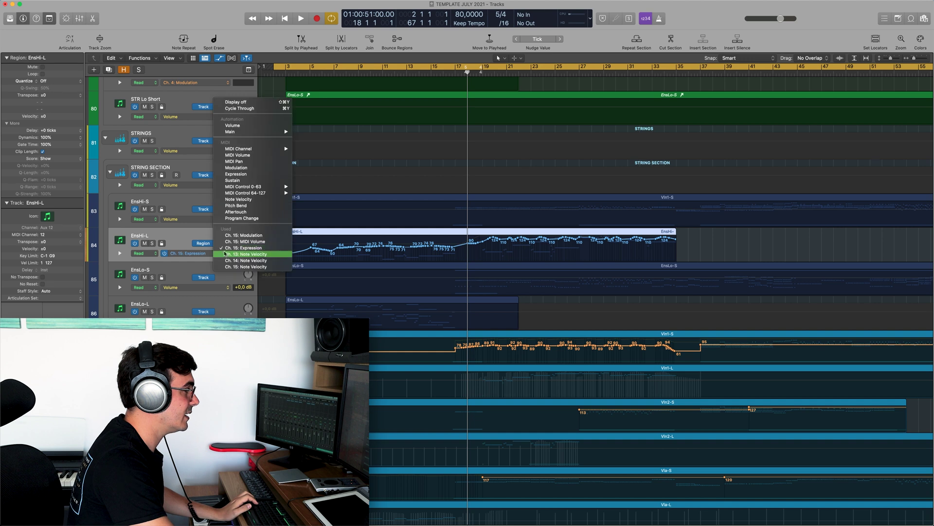
key(Escape)
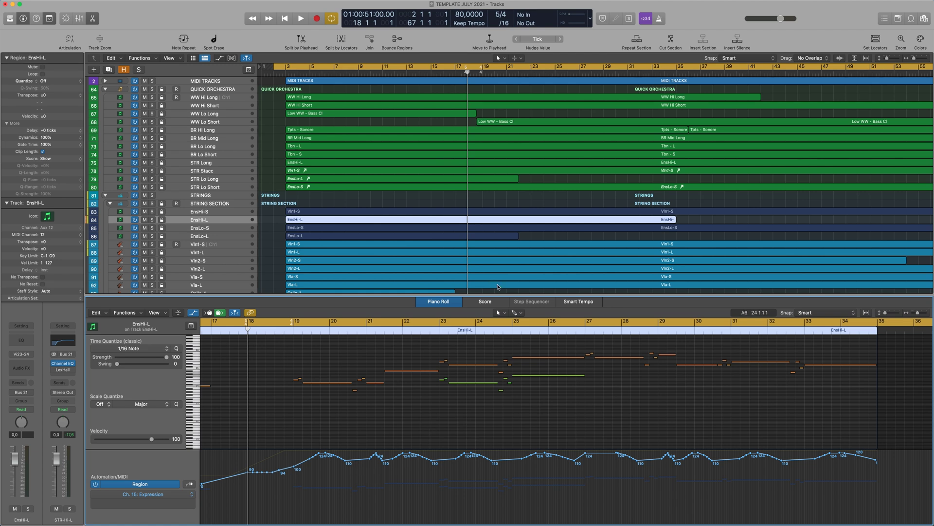
- Enlarge the Piano Roll and rescale the Expression curve to swing roughly between 62 and 115
drag(498, 295, 503, 192)
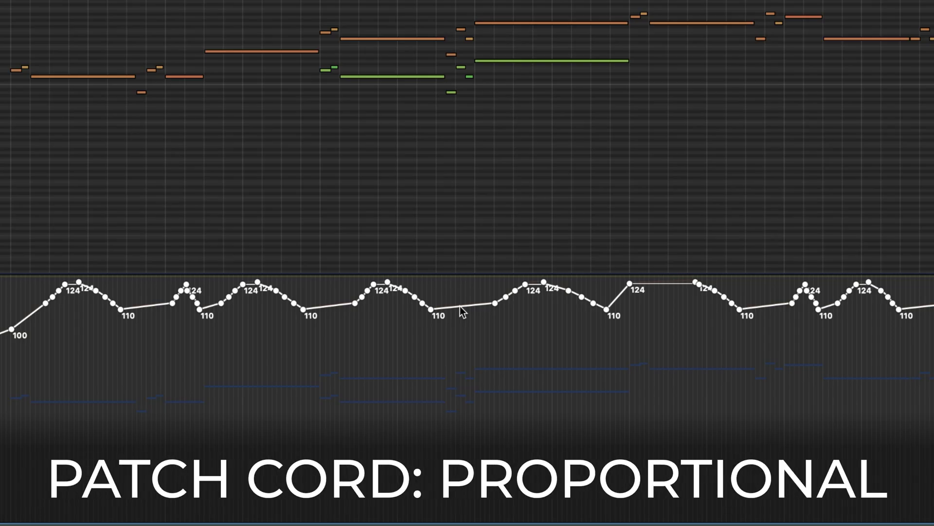
drag(442, 398, 444, 403)
mouse_move(461, 314)
mouse_down()
mouse_move(465, 420)
mouse_move(468, 312)
mouse_up()
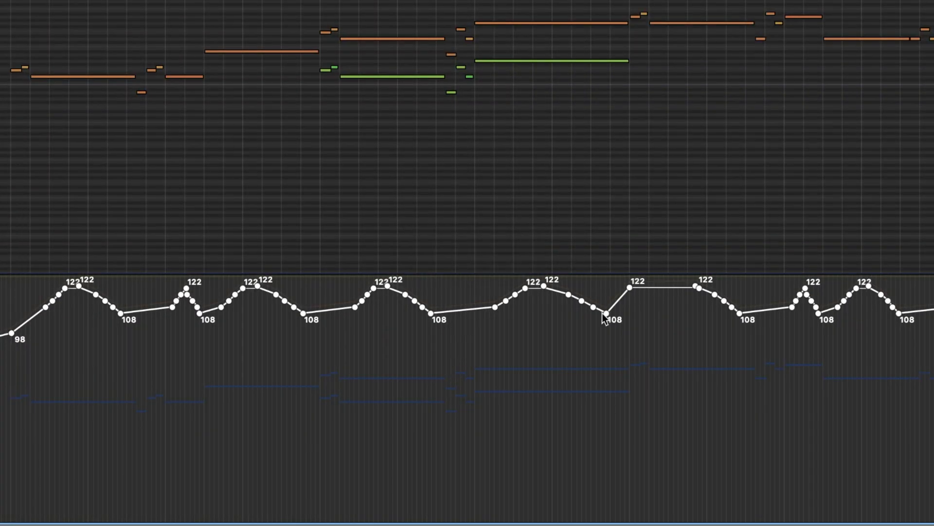
drag(513, 340, 514, 428)
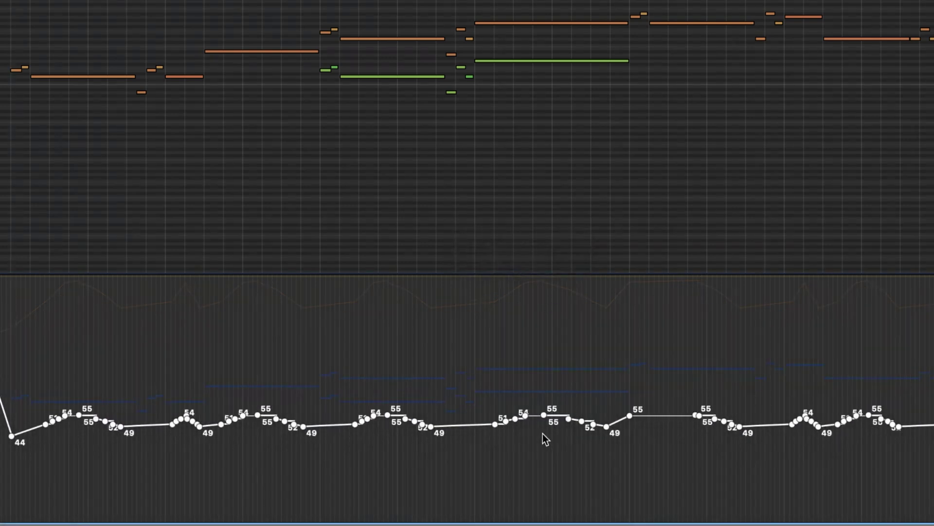
drag(468, 395, 487, 285)
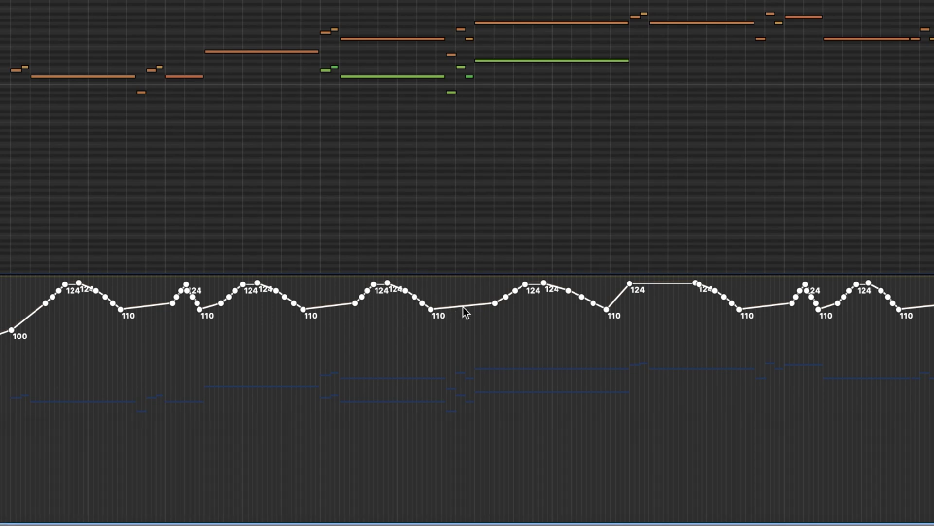
drag(465, 311, 442, 489)
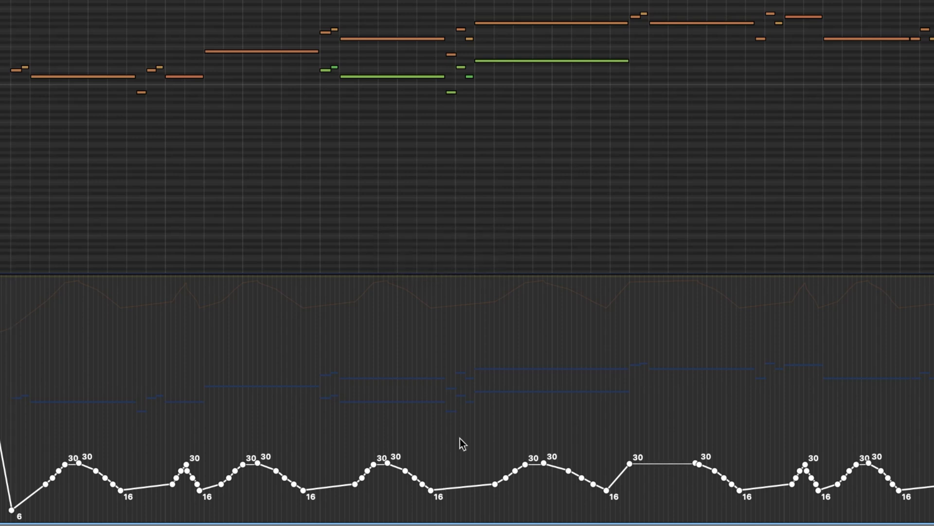
drag(463, 442, 493, 307)
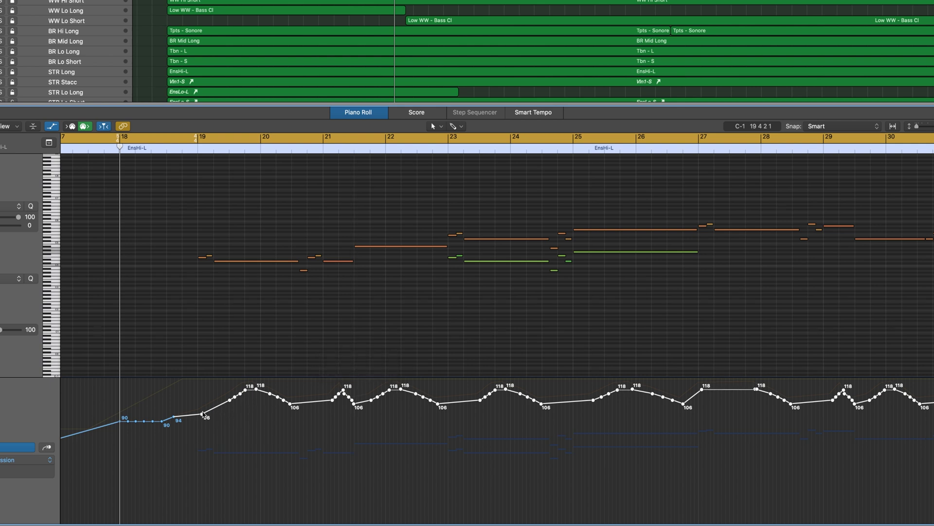
- Delete the busy Expression points after bar 18
click(222, 437)
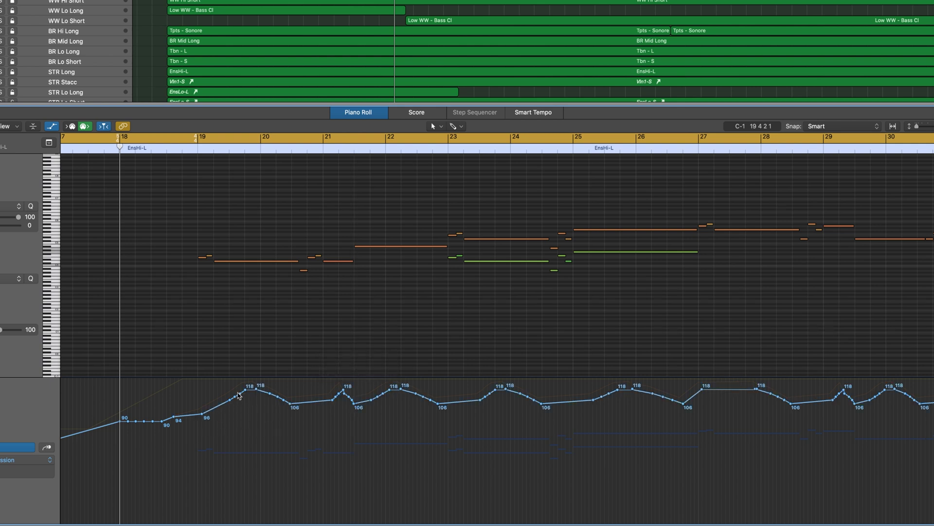
drag(226, 419, 832, 398)
key(Delete)
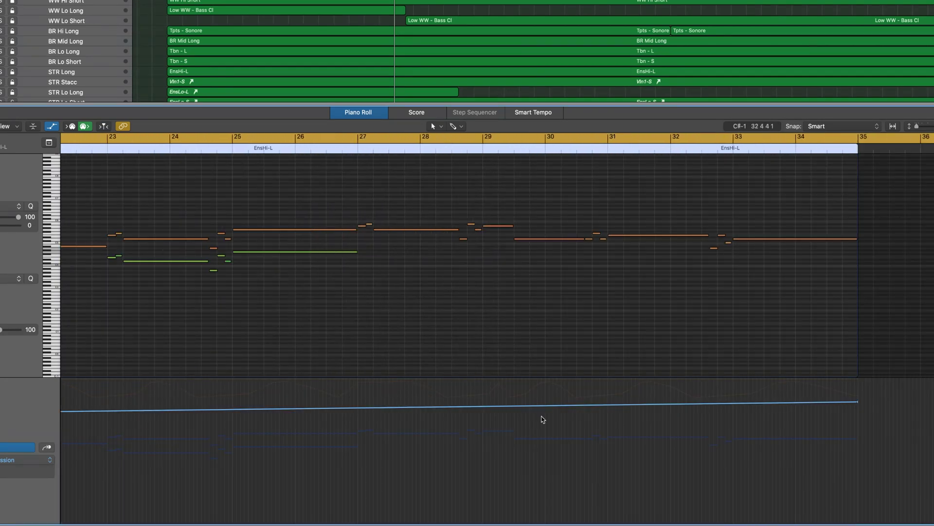
- Add Expression points at 111 near bars 20 and 22
scroll(537, 426, left, 10)
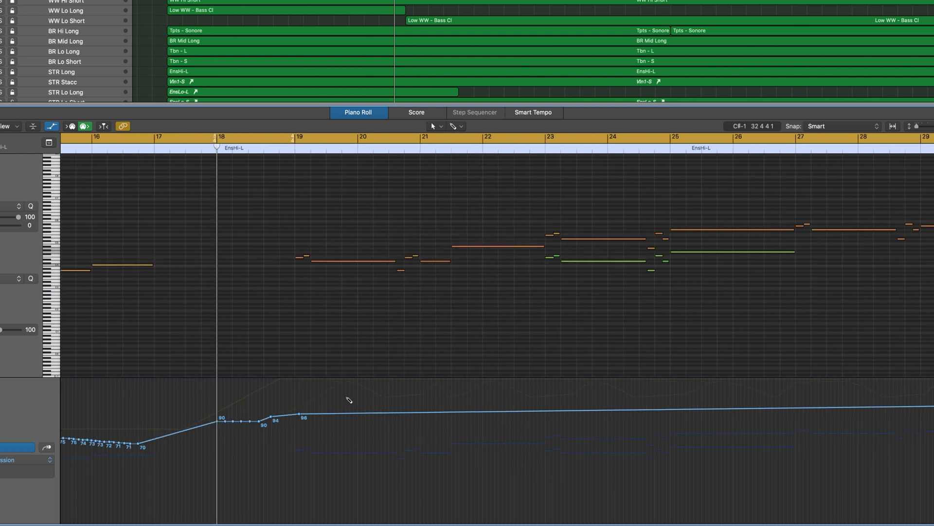
click(345, 395)
drag(344, 394, 394, 397)
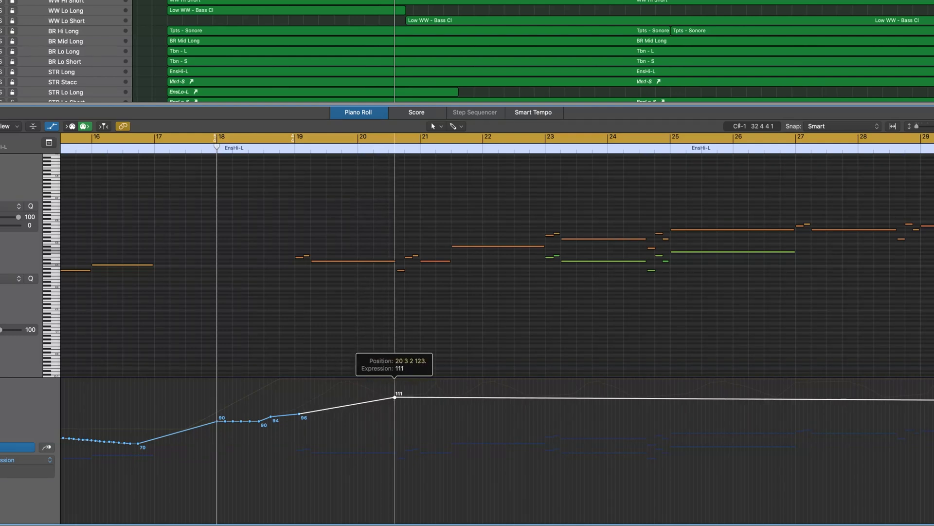
drag(395, 397, 395, 397)
drag(504, 397, 544, 397)
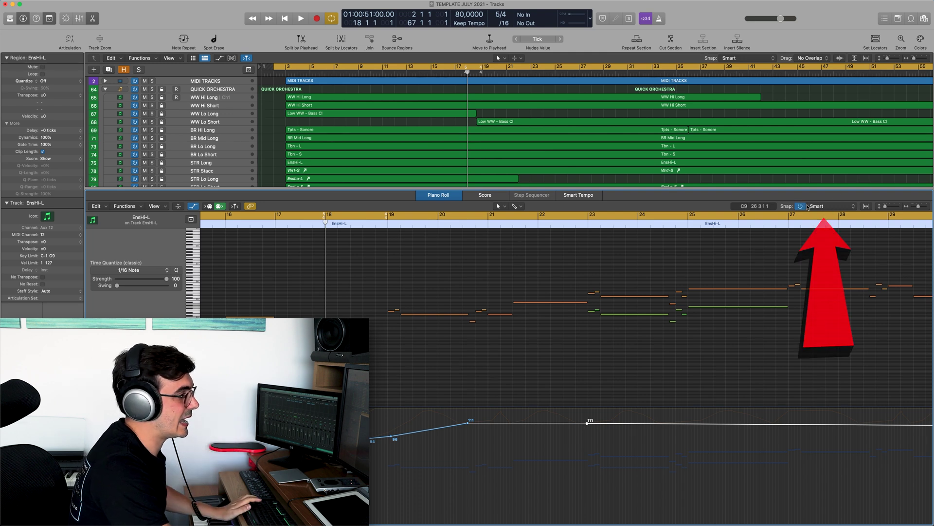
- Set Snap Automation to Active in the Snap menu
click(822, 207)
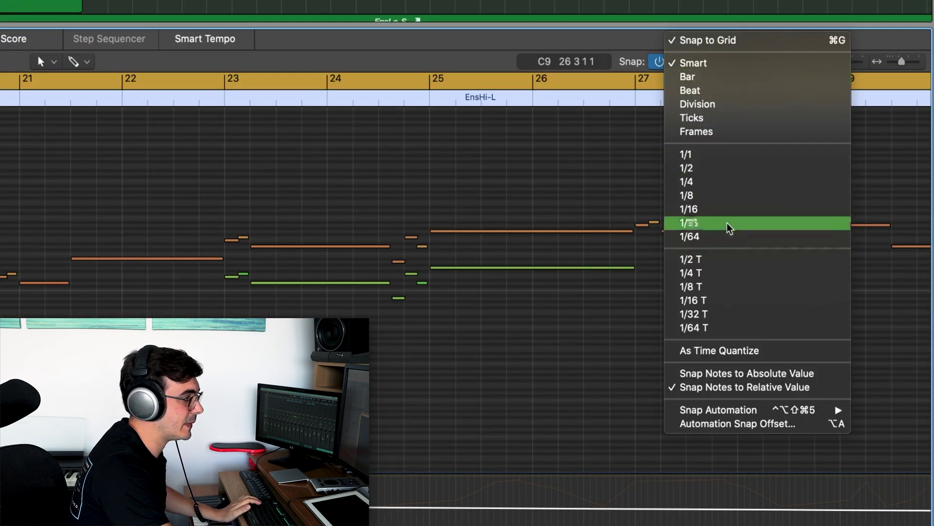
mouse_move(752, 415)
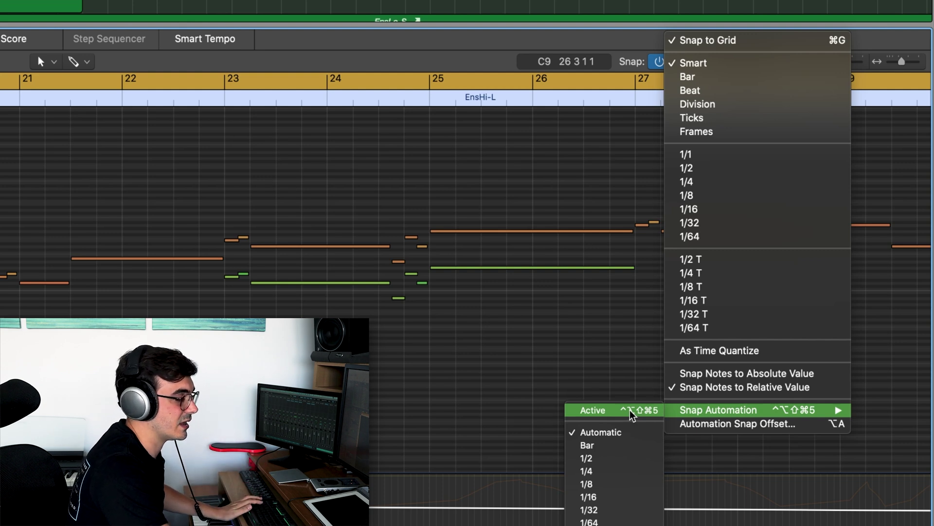
click(631, 414)
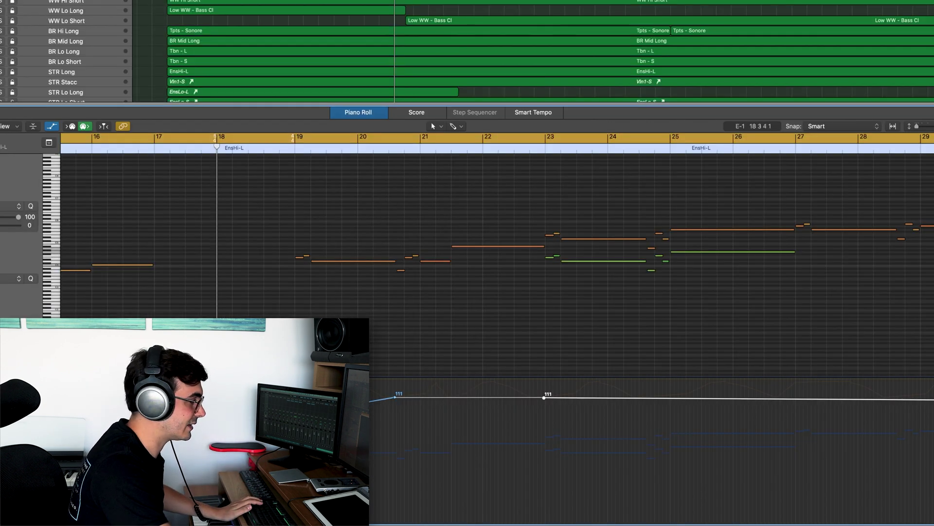
- Reposition the two 111 Expression points near bars 20 and 22, shifting the second later
key(super+Right)
mouse_move(531, 397)
mouse_down()
mouse_move(521, 397)
mouse_move(531, 399)
mouse_up()
key(super+Left)
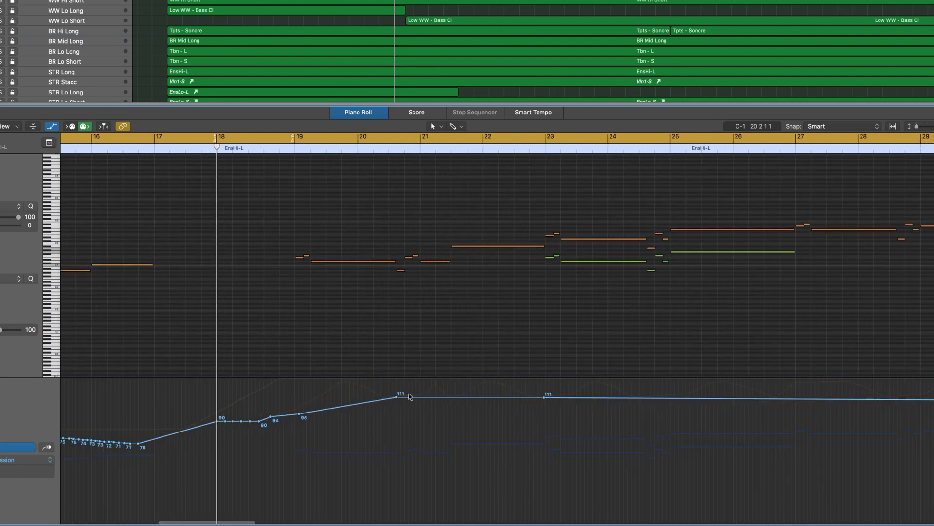
key(z)
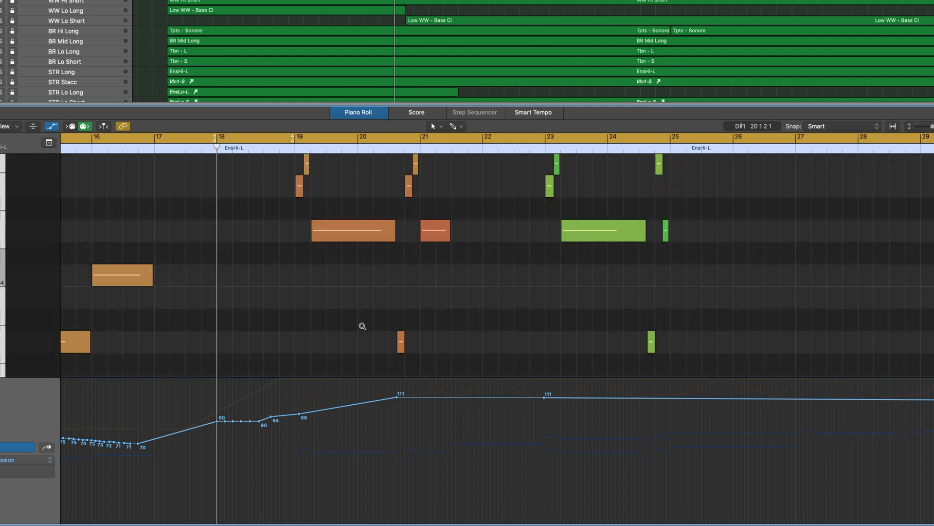
key(super+Right)
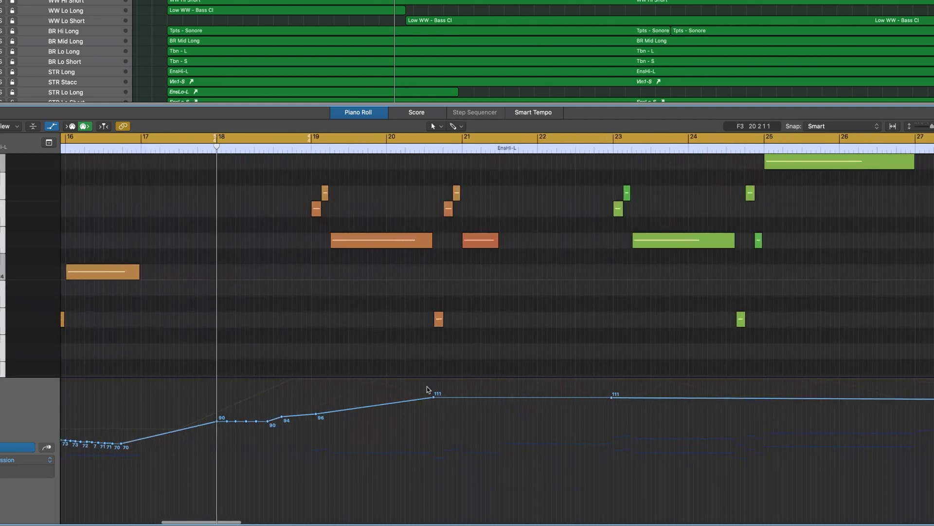
drag(435, 399, 434, 397)
drag(612, 397, 640, 397)
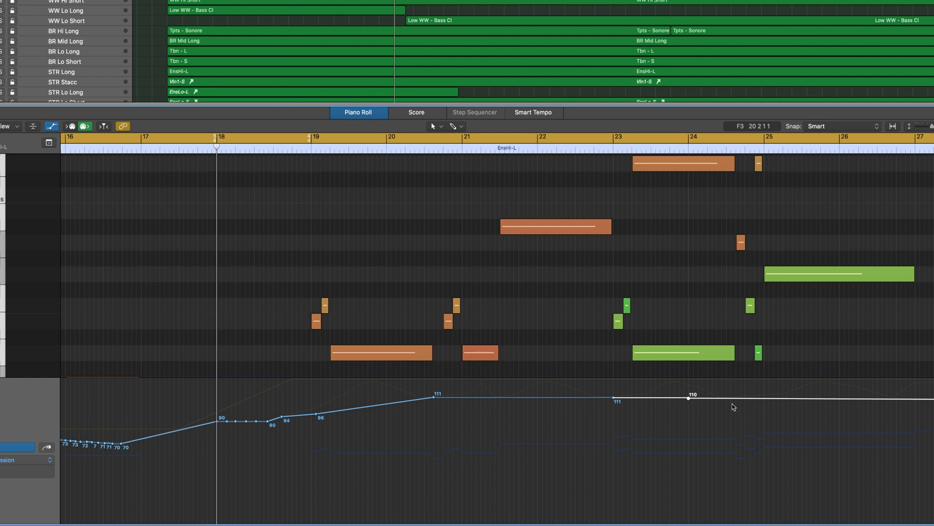
- Nudge the 110 point earlier and move the 111 point to 20 3 4
click(762, 399)
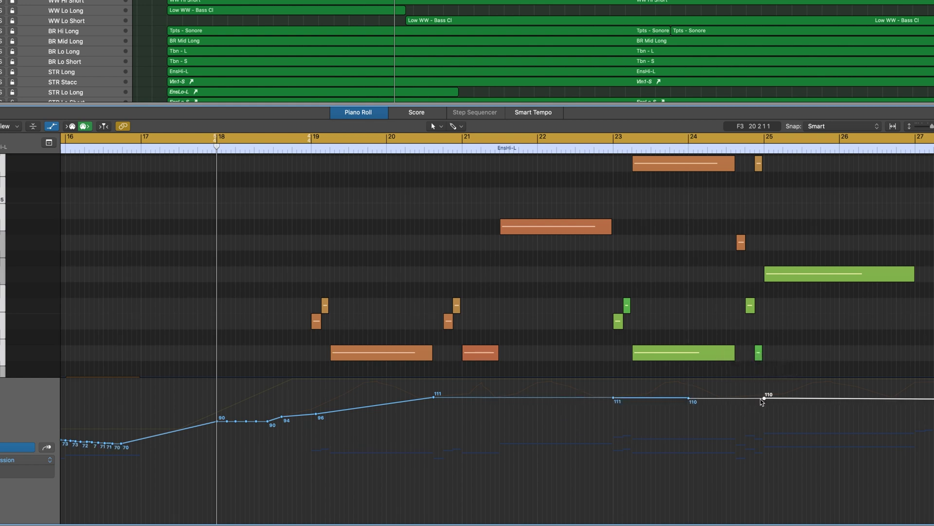
drag(761, 399, 755, 398)
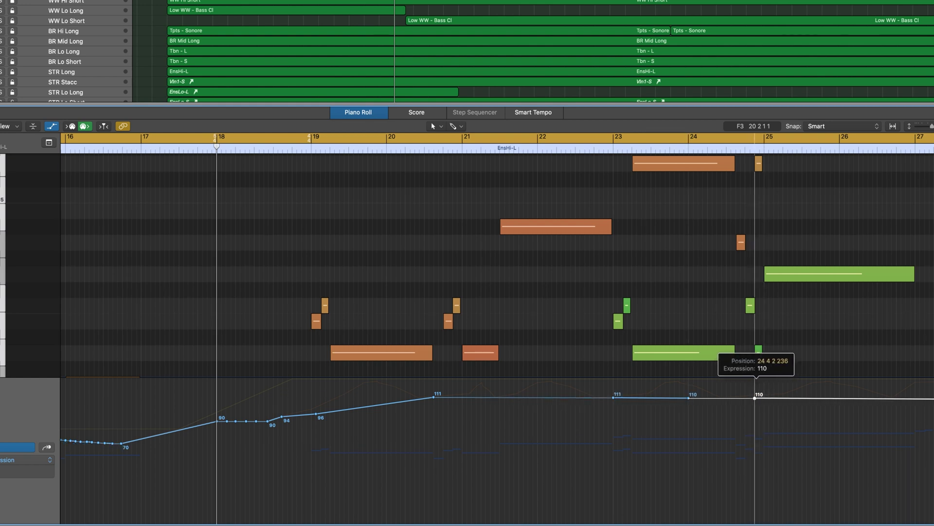
key(super+Right)
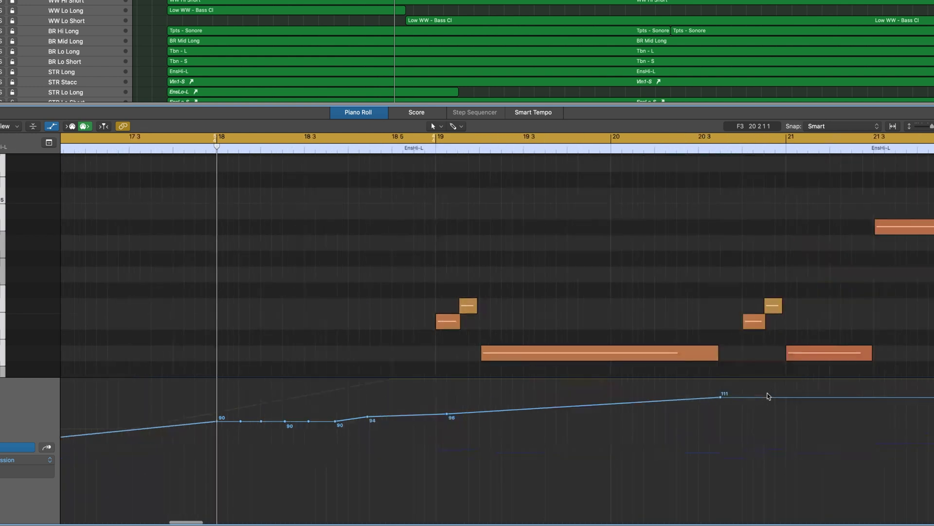
key(super+Left)
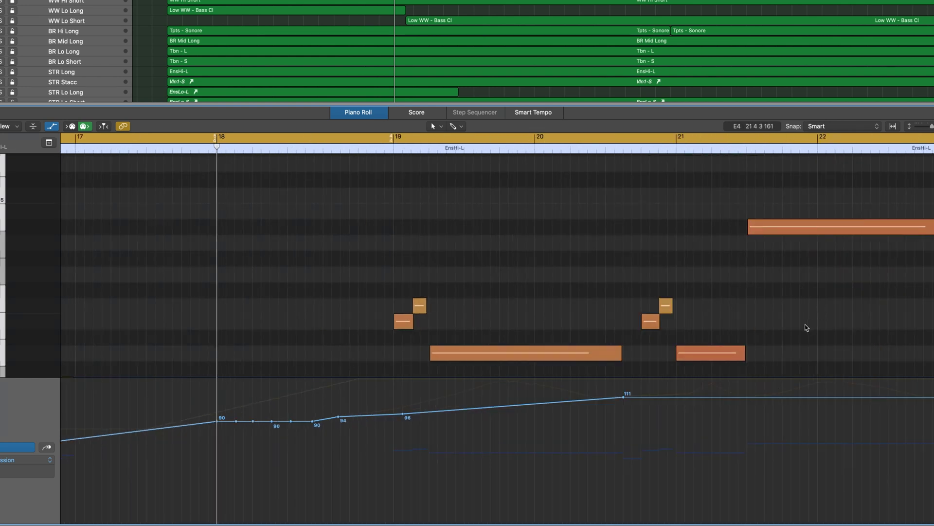
scroll(807, 327, right, 10)
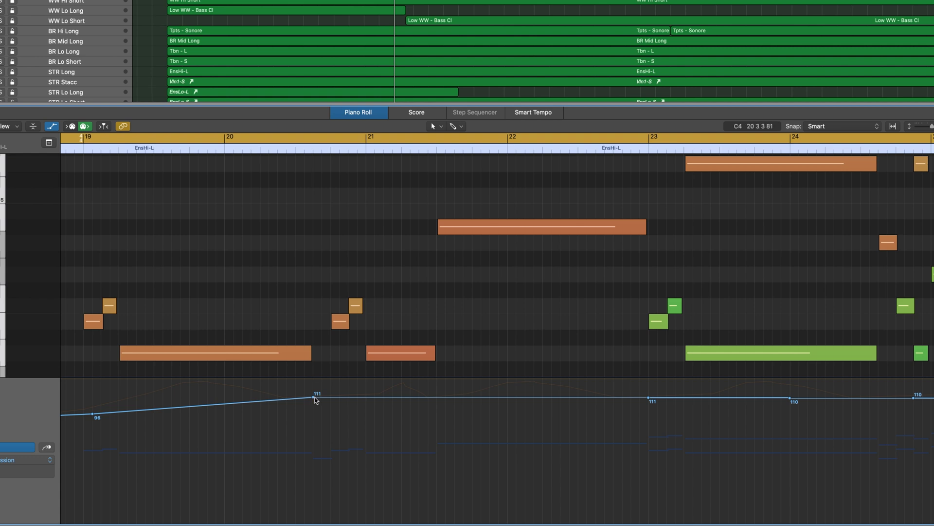
drag(315, 400, 333, 399)
key(super+Left)
key(super+Left)
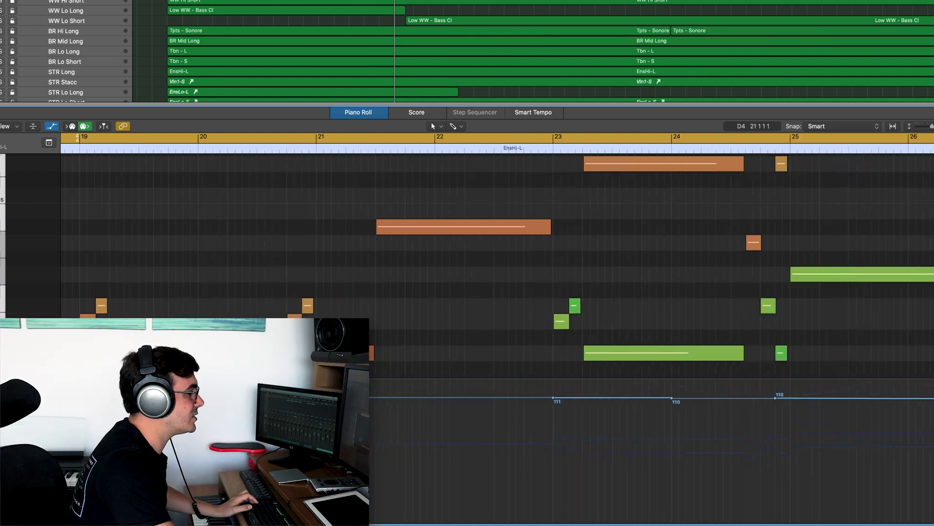
- Lower the bar 23 Expression point to 81 and the bar 25 point to 88
drag(459, 398, 459, 419)
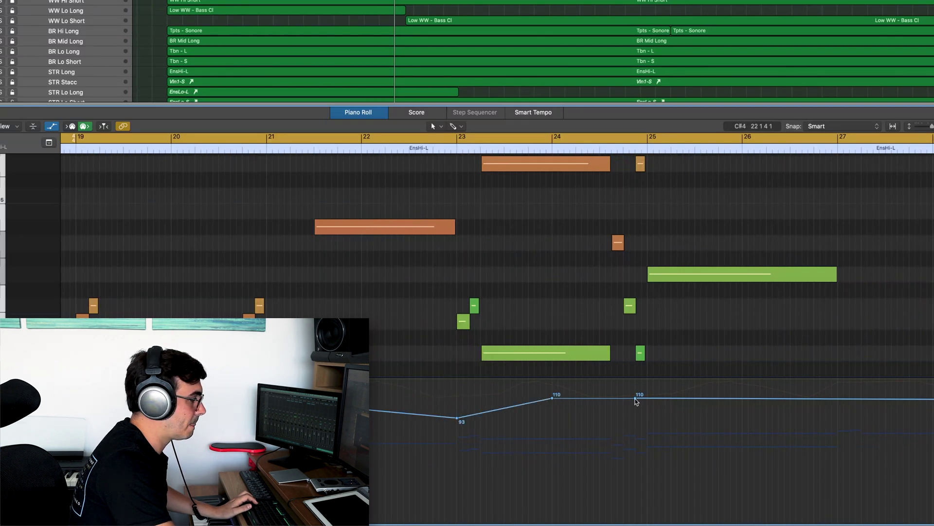
drag(636, 400, 636, 422)
drag(457, 419, 456, 438)
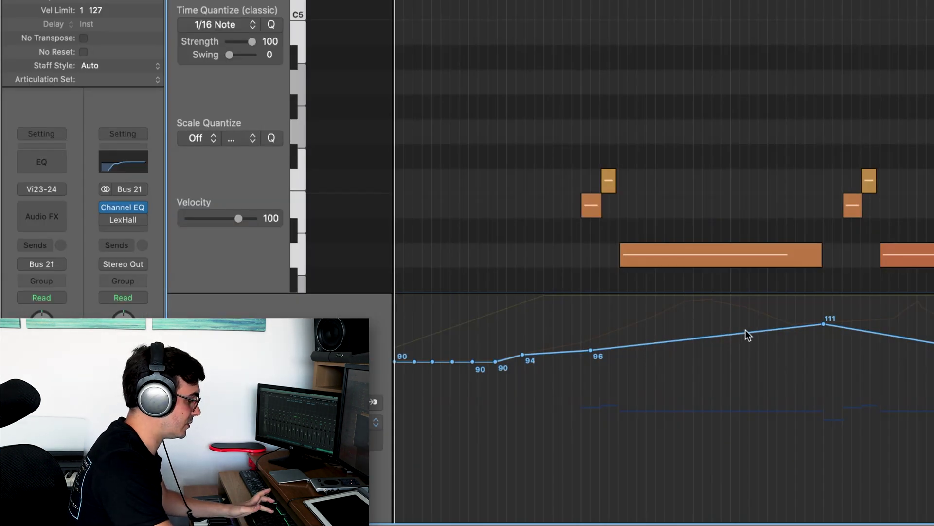
- Bend the Expression segments on both sides of the 111 peak into curves with the Automation Curve Tool
key(t)
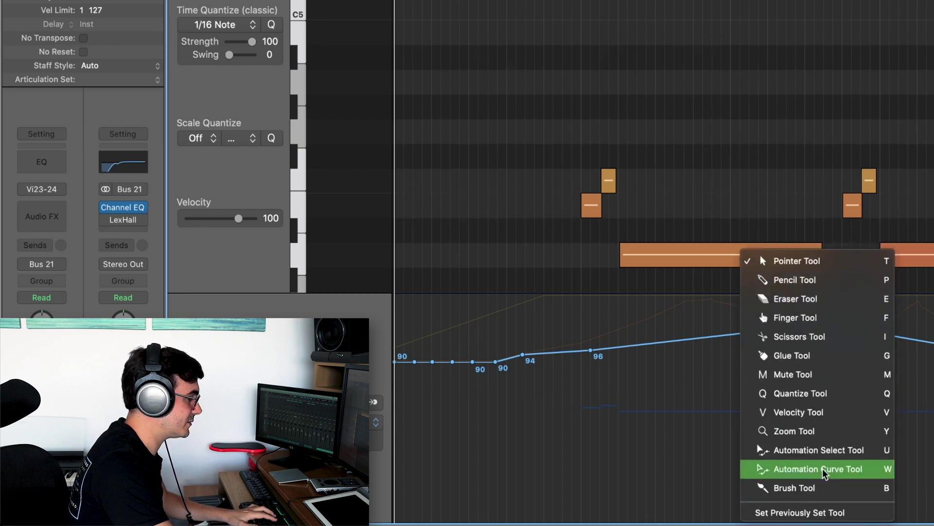
click(824, 471)
drag(713, 337, 709, 378)
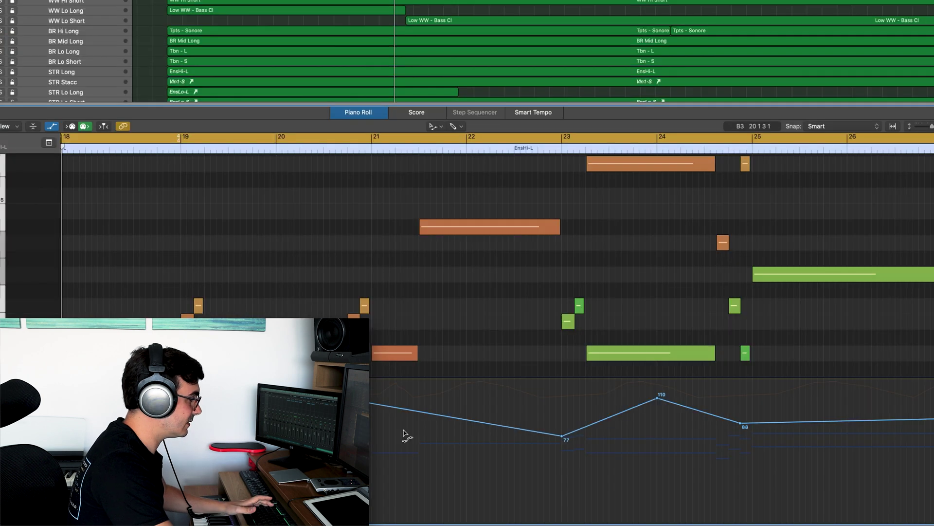
key(t)
click(410, 428)
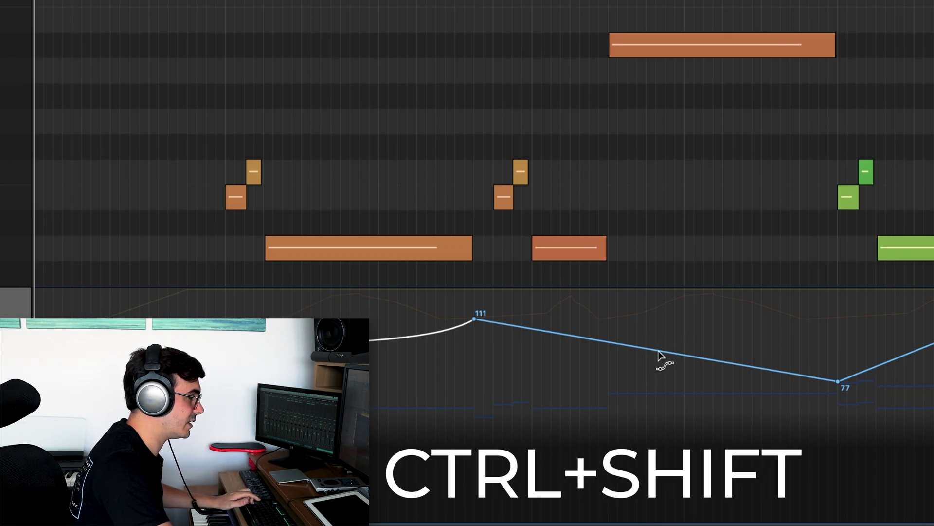
mouse_move(659, 355)
mouse_down()
mouse_move(660, 377)
mouse_move(669, 339)
mouse_up()
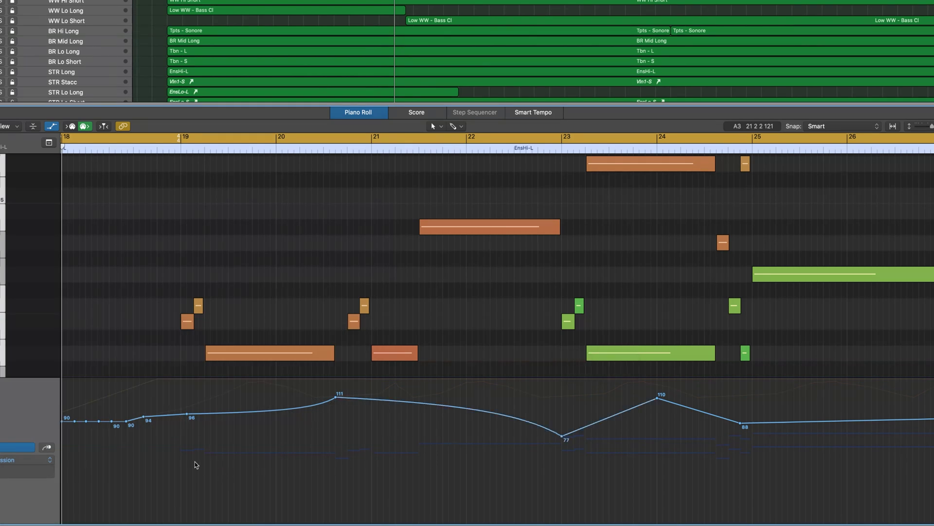
drag(185, 464, 749, 448)
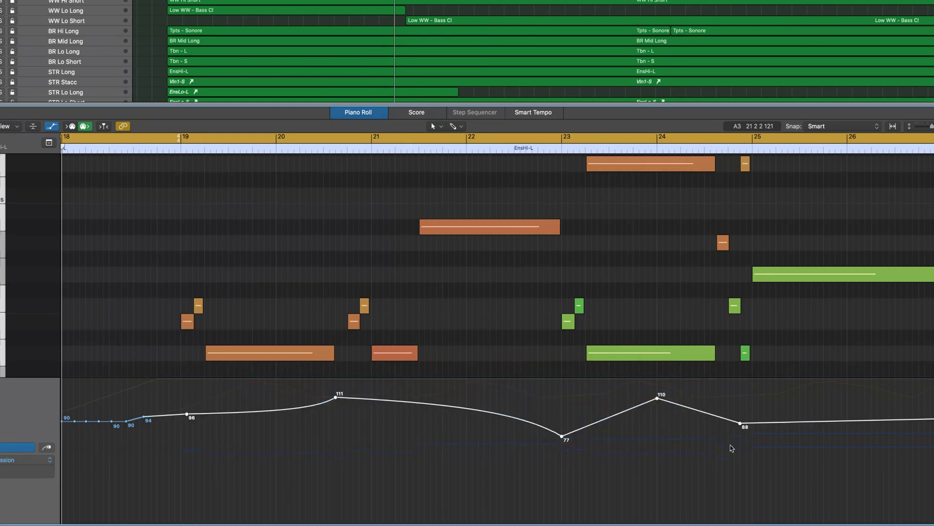